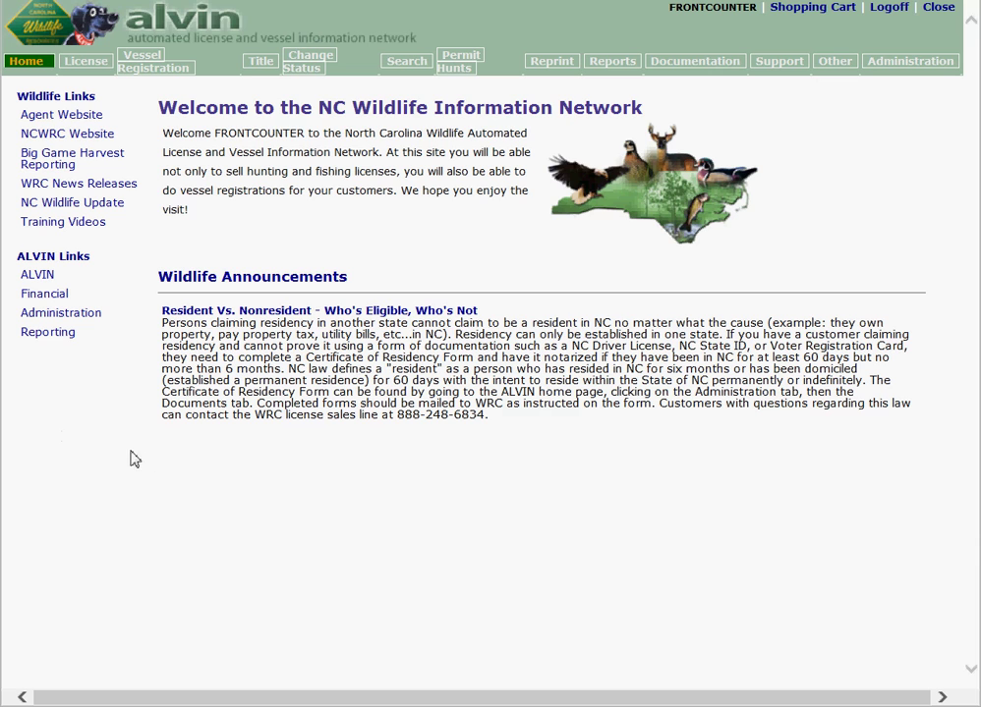
{"action": "left_click", "coordinate": [87, 62]}
{"action": "left_click", "coordinate": [446, 201]}
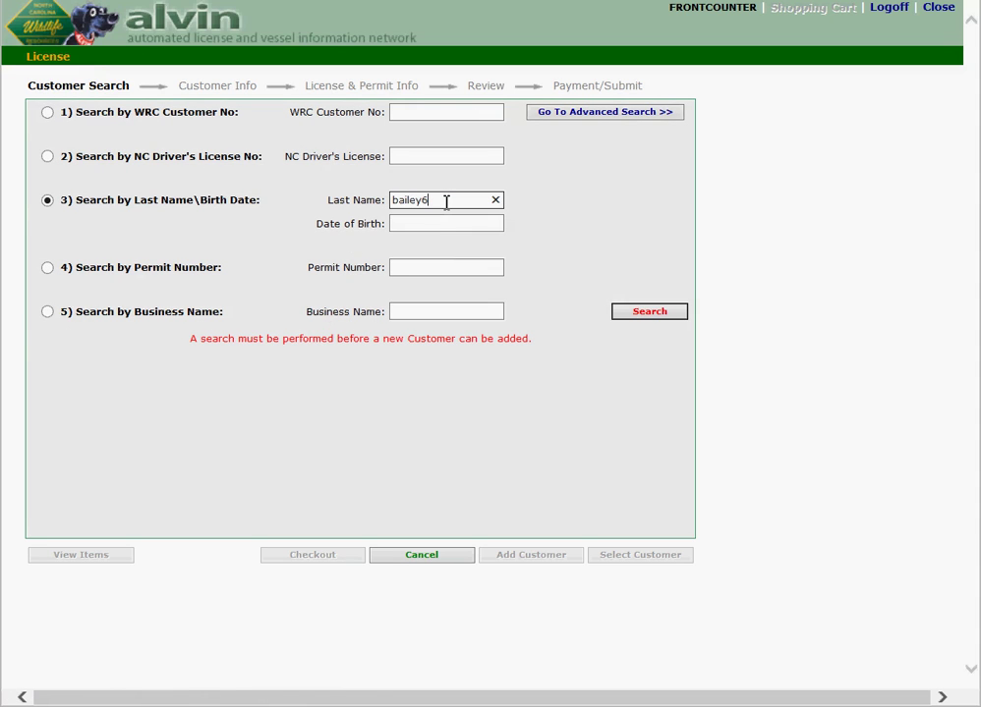
{"action": "key", "text": "BackSpace"}
{"action": "key", "text": "Tab"}
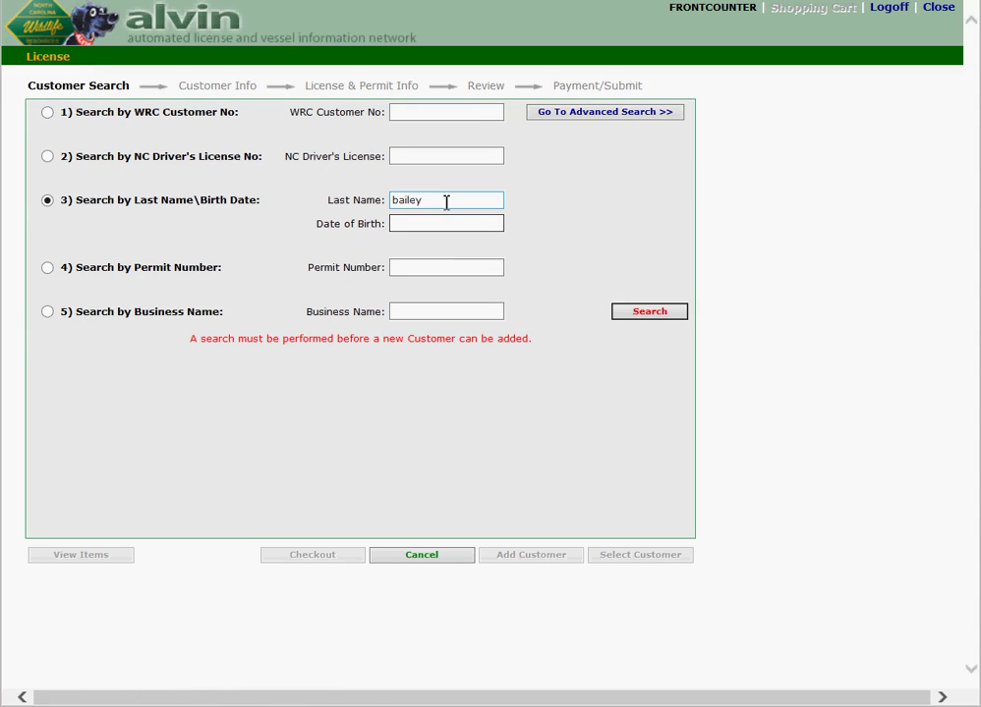
{"action": "left_click", "coordinate": [649, 312]}
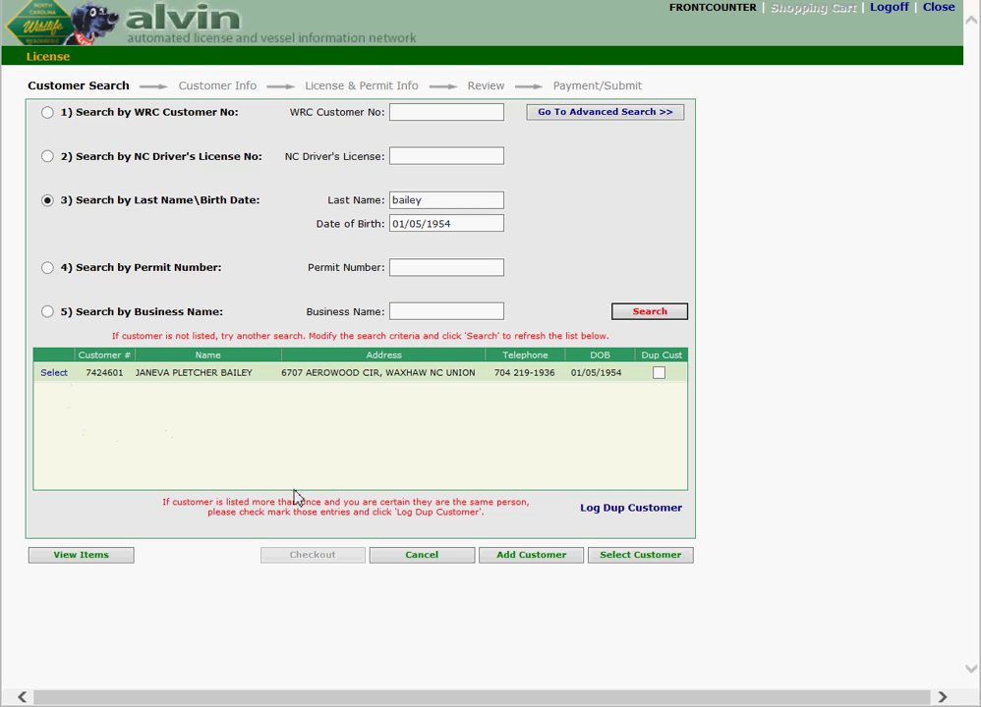
Step: Add a new customer, entering the first name, gender Male and the street address
{"action": "left_click", "coordinate": [550, 565]}
{"action": "left_click", "coordinate": [177, 157]}
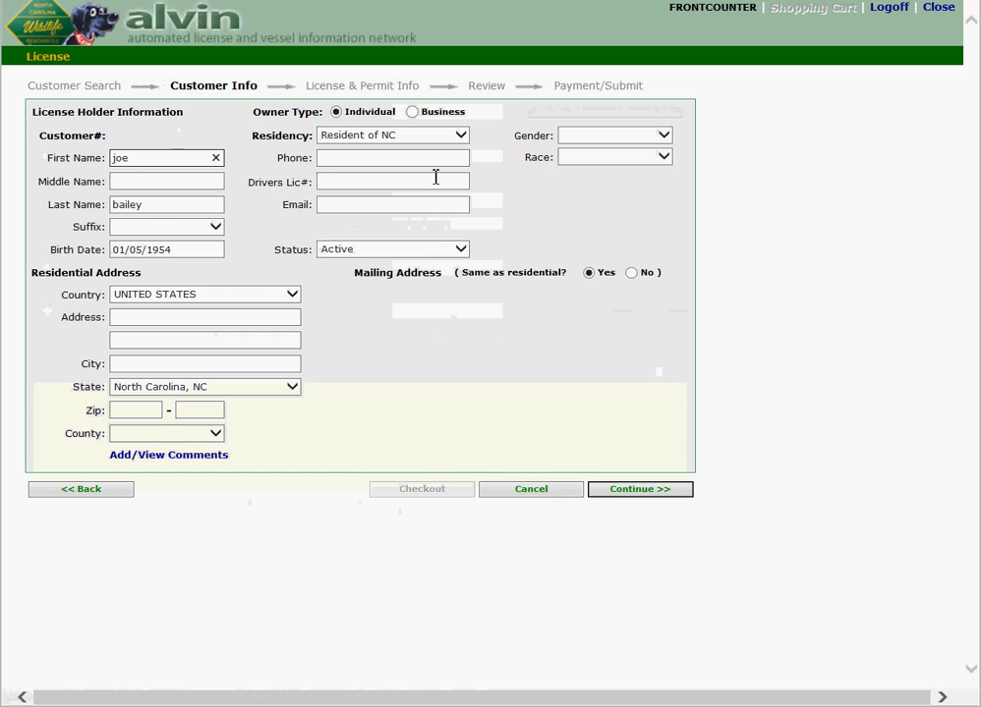
{"action": "left_click", "coordinate": [663, 134]}
{"action": "left_click", "coordinate": [574, 147]}
{"action": "left_click", "coordinate": [245, 323]}
{"action": "type", "text": "1751 varsity drive"}
Step: Fill in the city and zip, keep Resident of NC, and set the county to Wake
{"action": "key", "text": "Tab"}
{"action": "key", "text": "Tab"}
{"action": "type", "text": "raleigh"}
{"action": "key", "text": "Tab"}
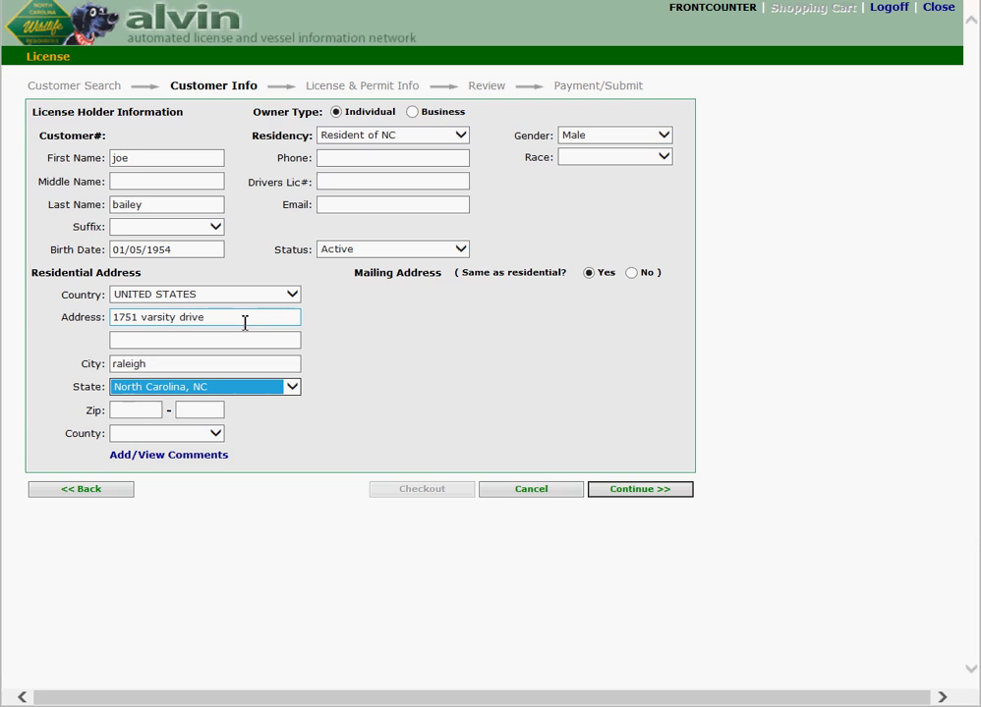
{"action": "key", "text": "Tab"}
{"action": "type", "text": "27606"}
{"action": "key", "text": "Tab"}
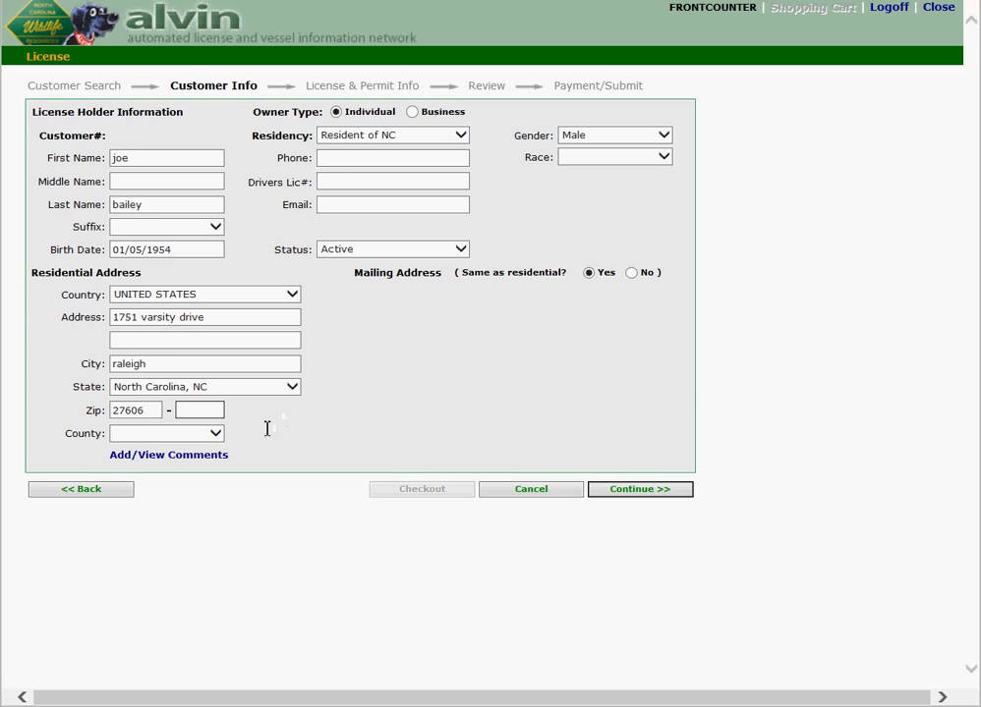
{"action": "left_click", "coordinate": [461, 135]}
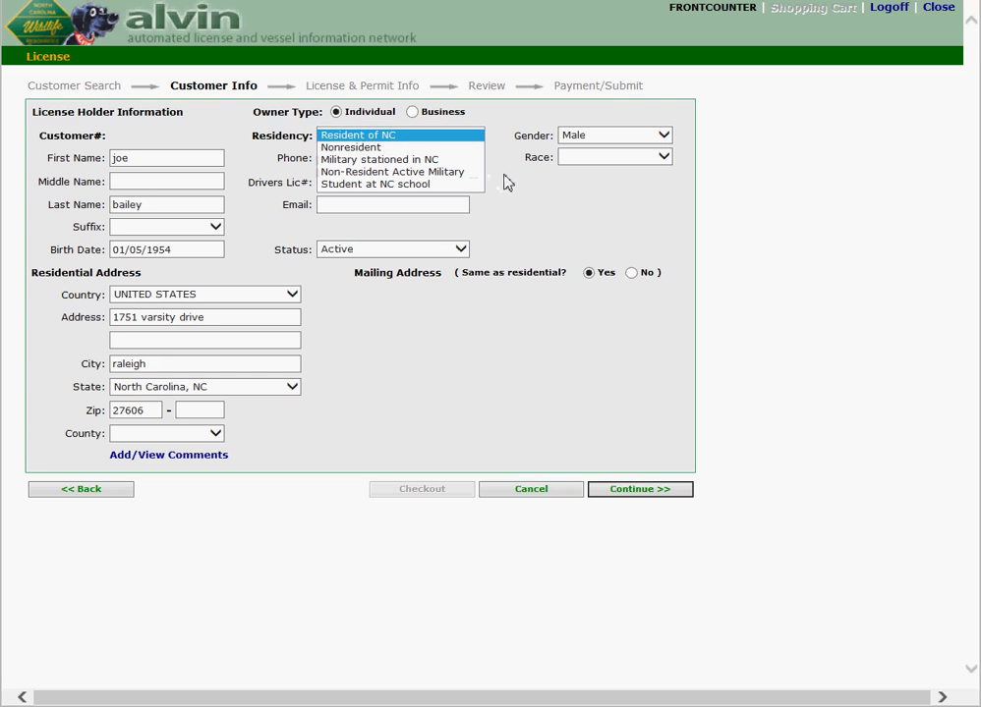
{"action": "left_click", "coordinate": [503, 143]}
{"action": "left_click", "coordinate": [170, 434]}
{"action": "key", "text": "w"}
{"action": "key", "text": "Return"}
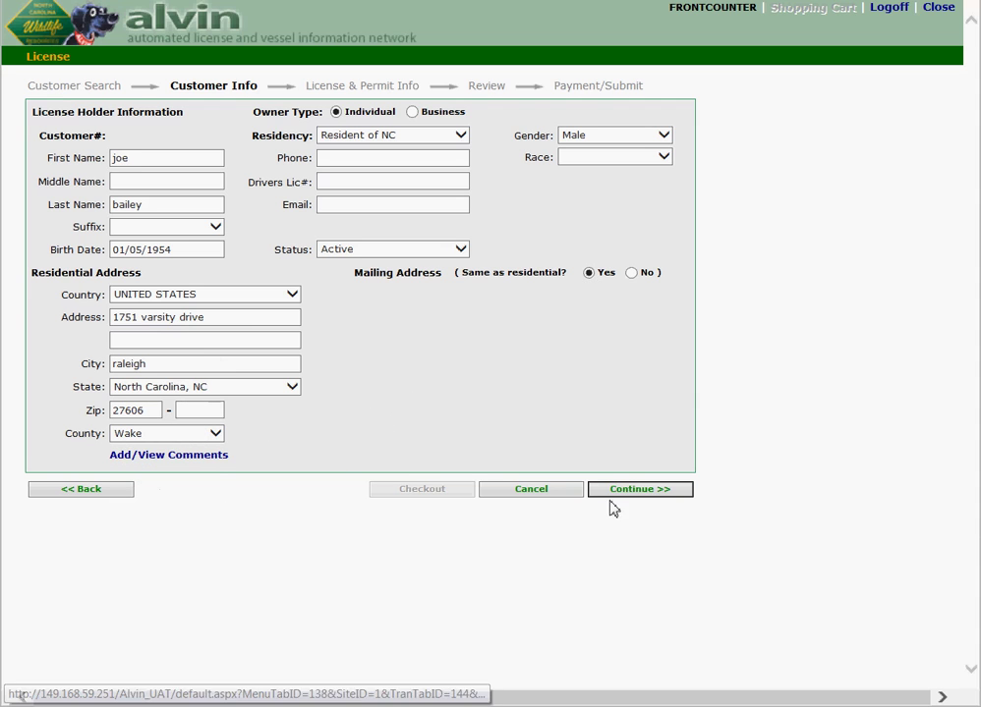
Step: Add an Inland Fishing Only annual Comp Inland Fish license to the cart and check out ($22.00)
{"action": "left_click", "coordinate": [638, 492]}
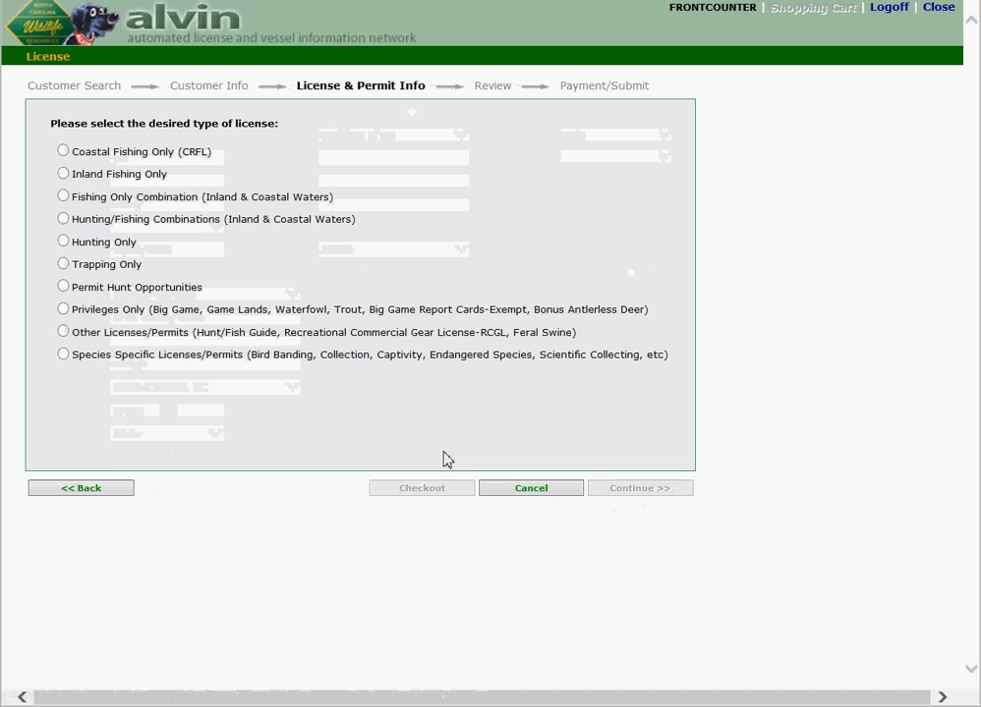
{"action": "left_click", "coordinate": [66, 178]}
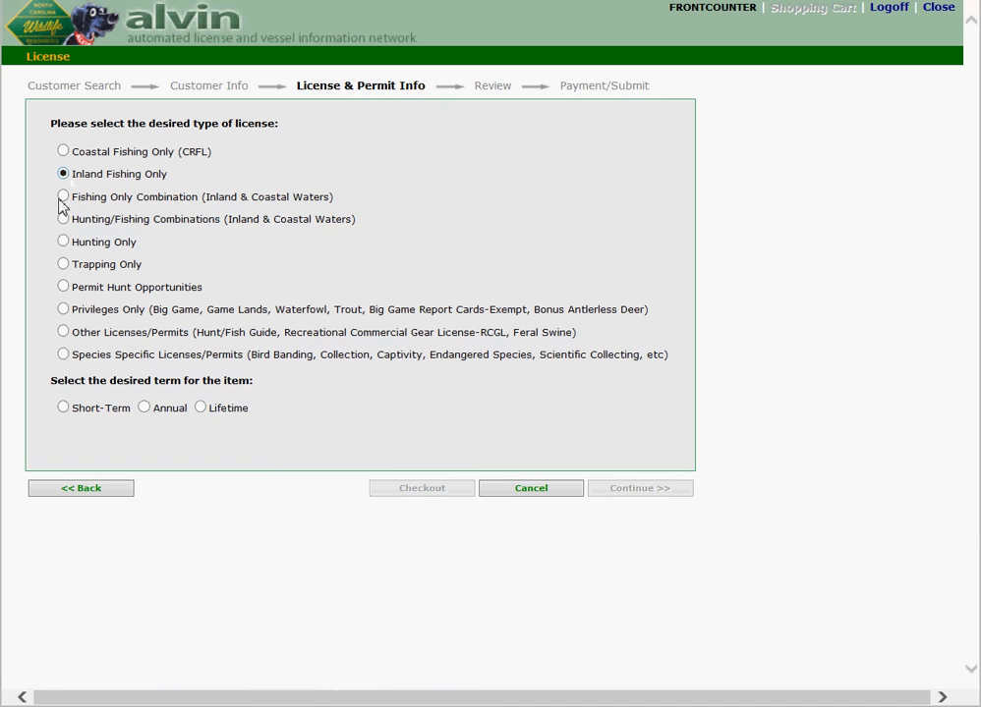
{"action": "left_click", "coordinate": [146, 409]}
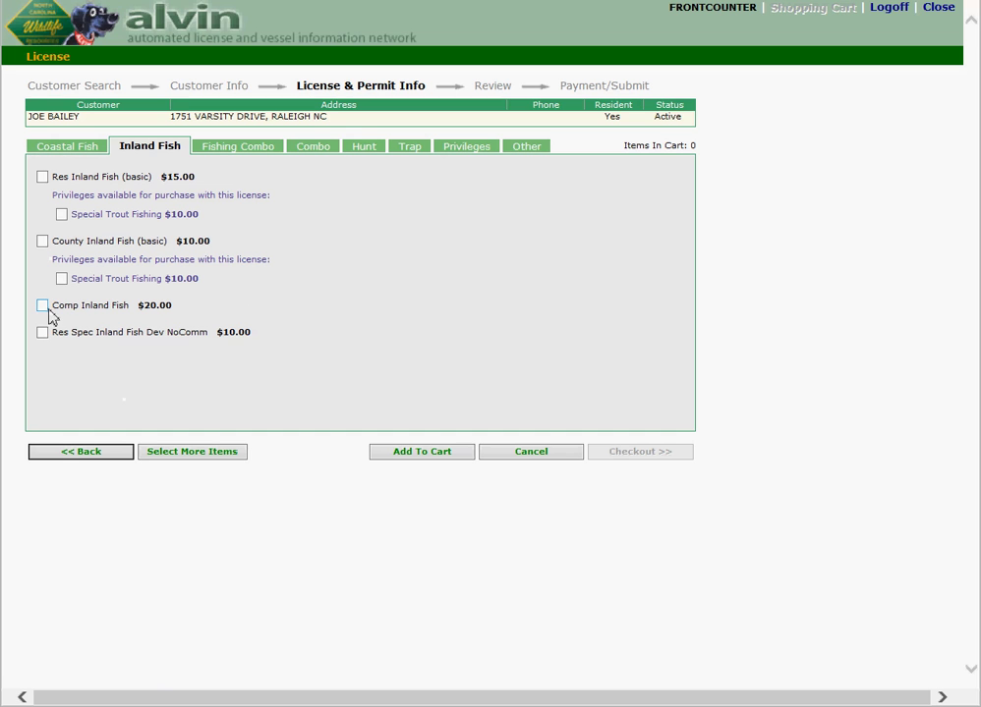
{"action": "left_click", "coordinate": [42, 306]}
{"action": "left_click", "coordinate": [420, 454]}
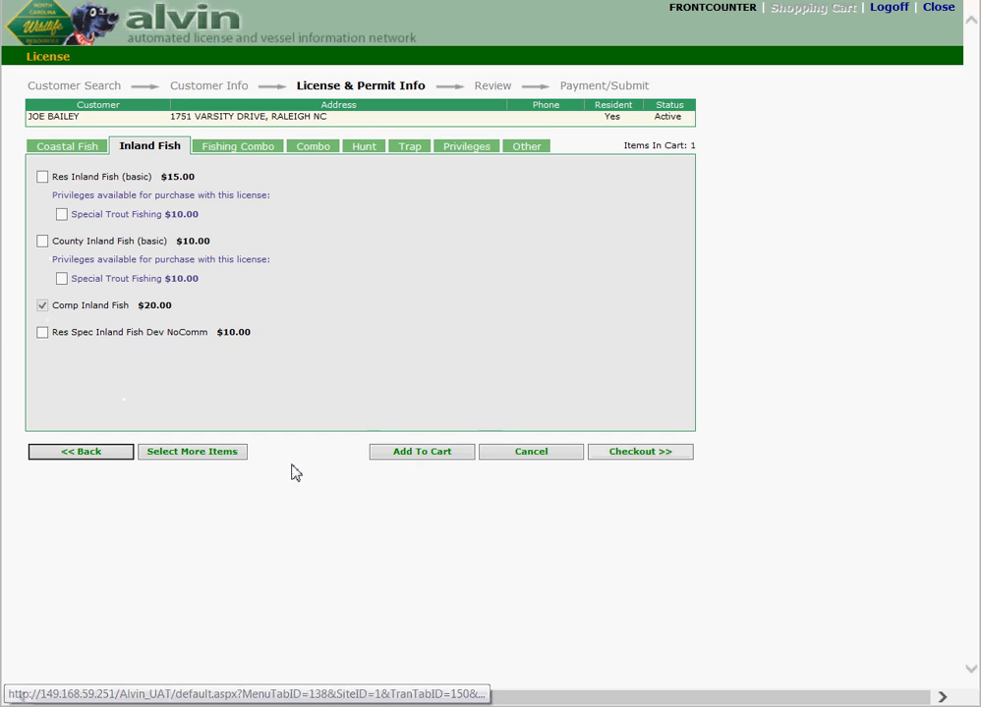
{"action": "left_click", "coordinate": [670, 456]}
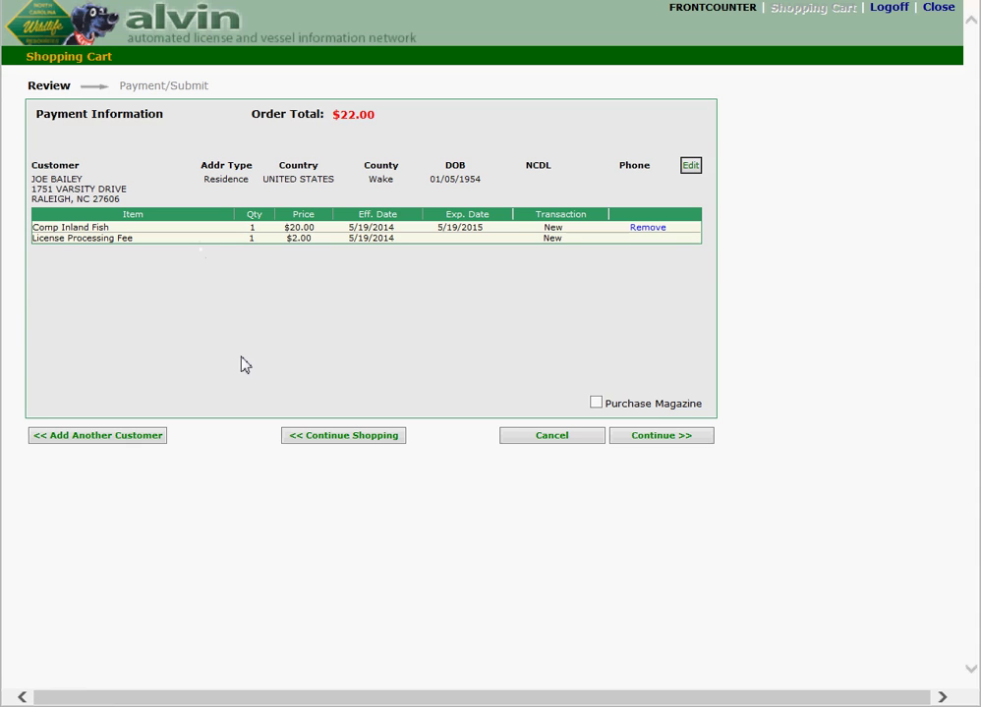
Step: Go past the order review and back out through Add Another Customer to the welcome page
{"action": "left_click", "coordinate": [678, 445]}
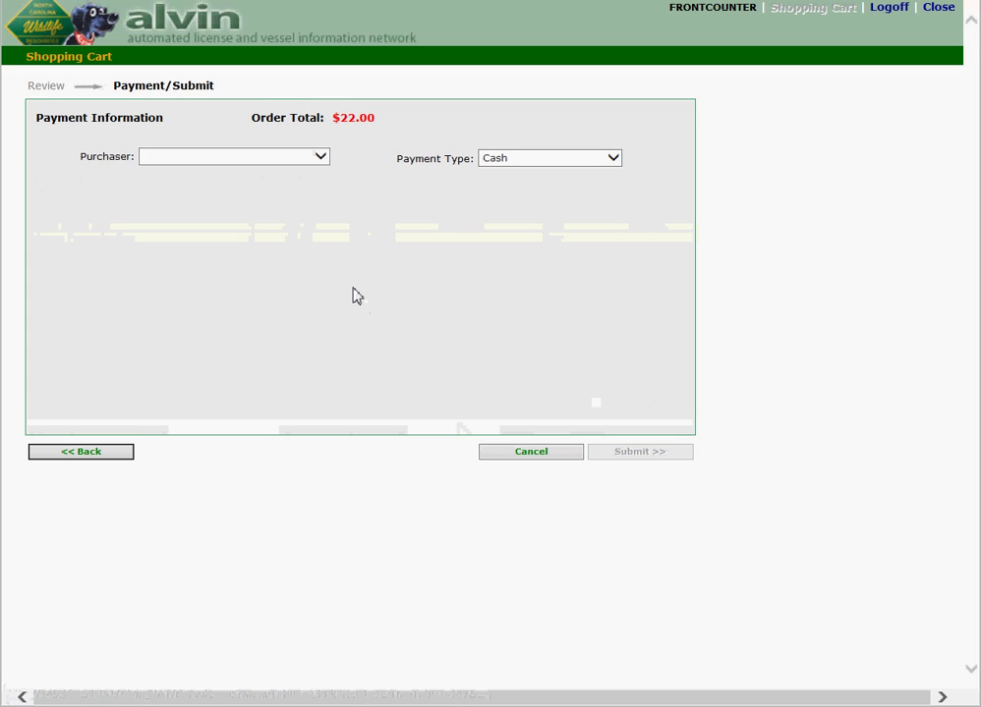
{"action": "left_click", "coordinate": [68, 456]}
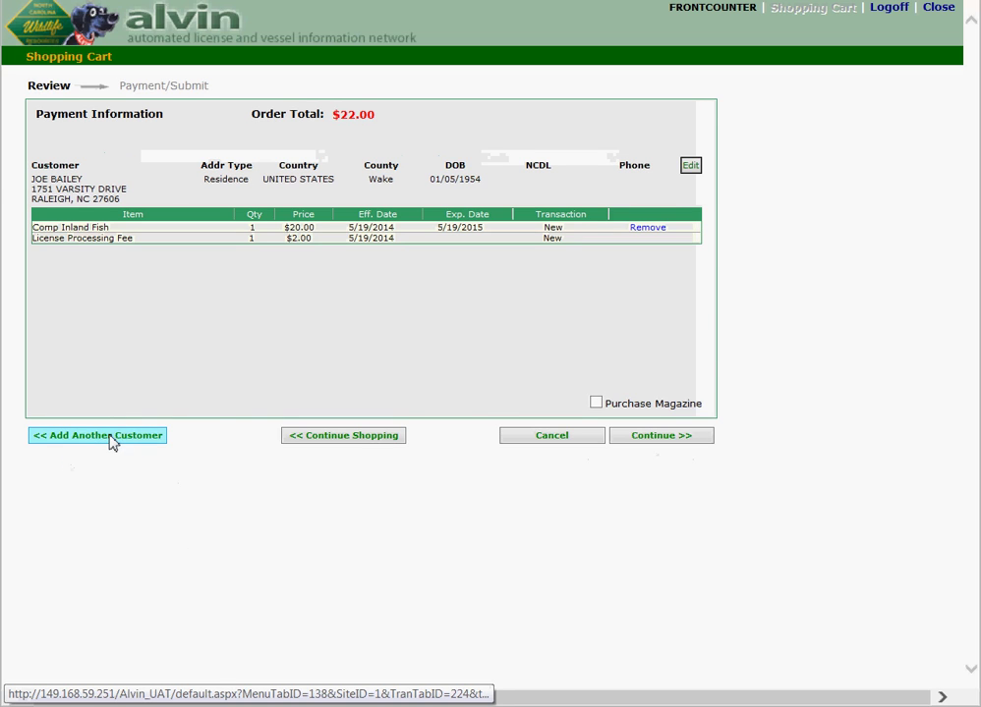
{"action": "left_click", "coordinate": [111, 443]}
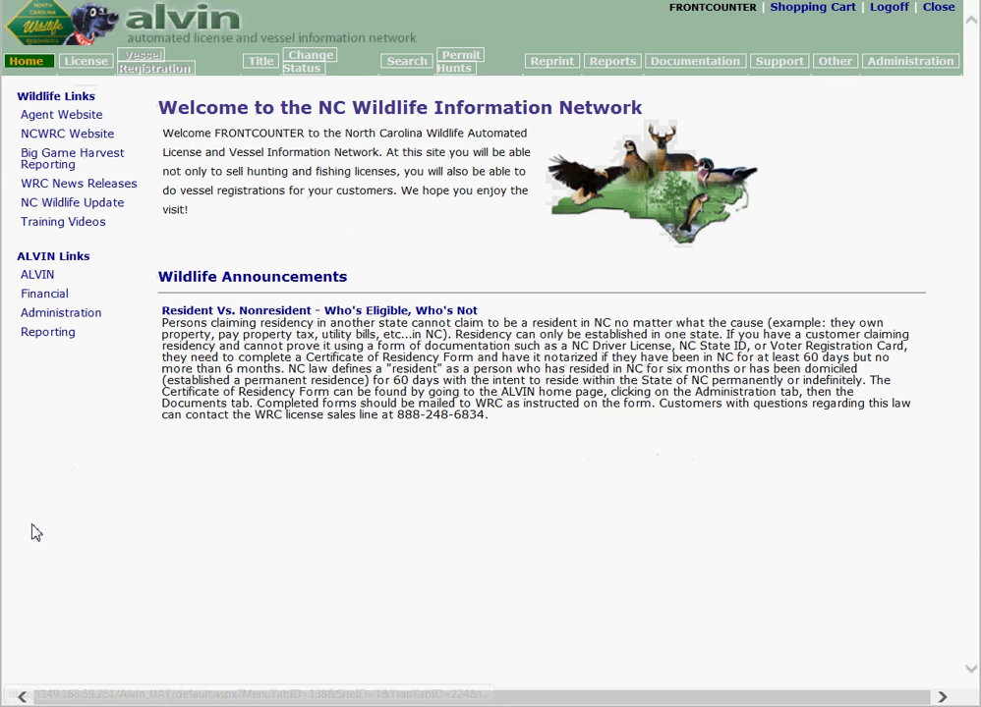
{"action": "left_click", "coordinate": [89, 64]}
{"action": "left_click", "coordinate": [453, 201]}
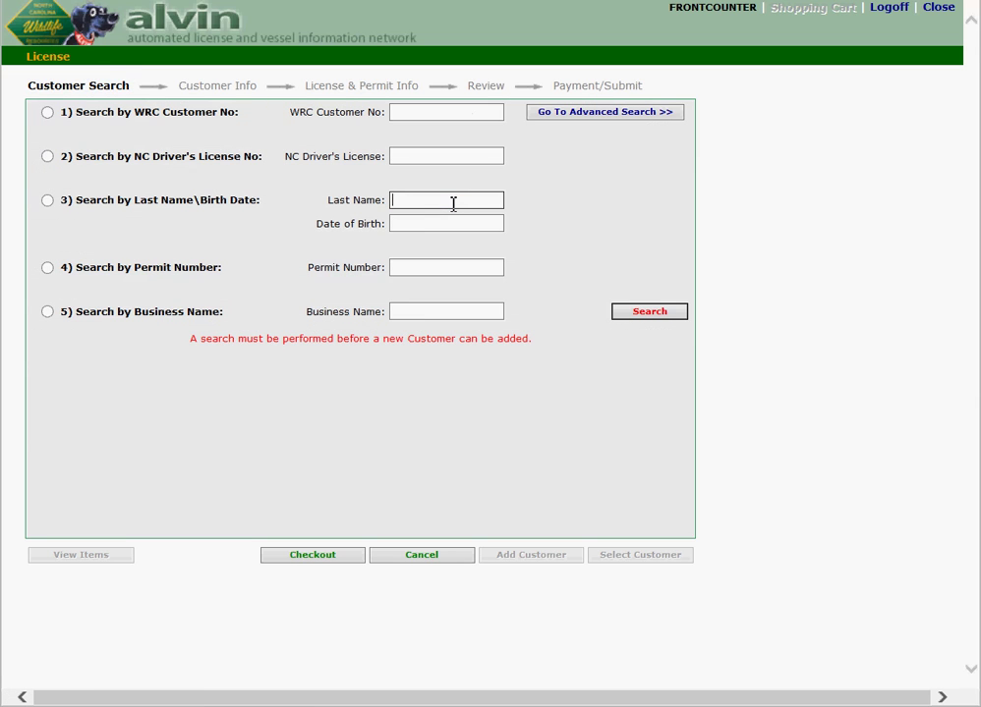
{"action": "key", "text": "Tab"}
{"action": "type", "text": "04/15/19"}
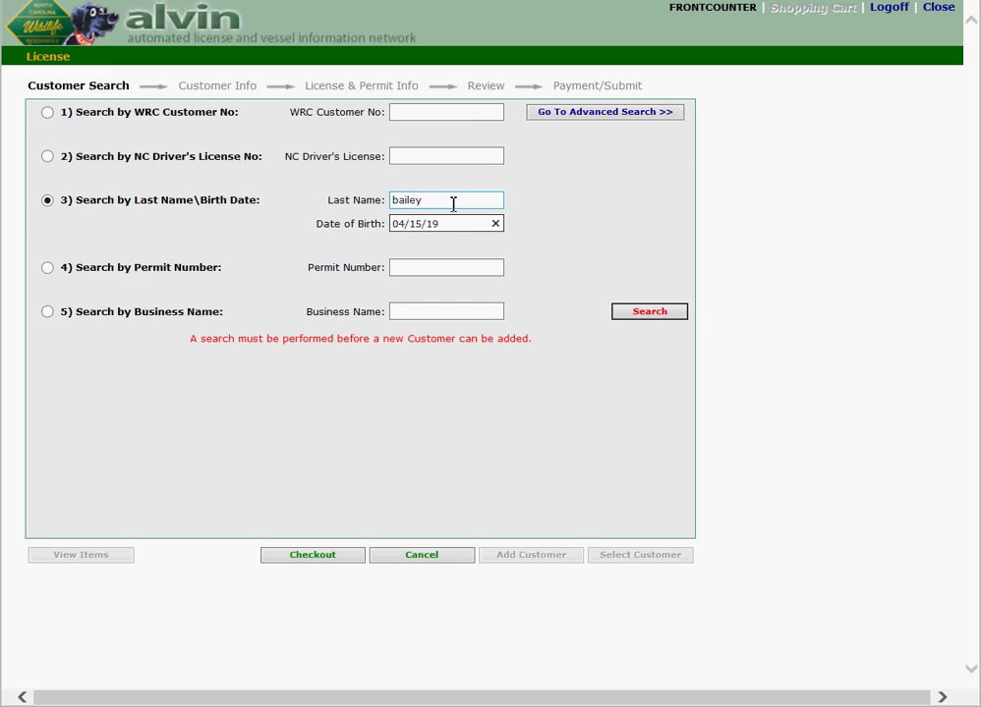
{"action": "type", "text": "57"}
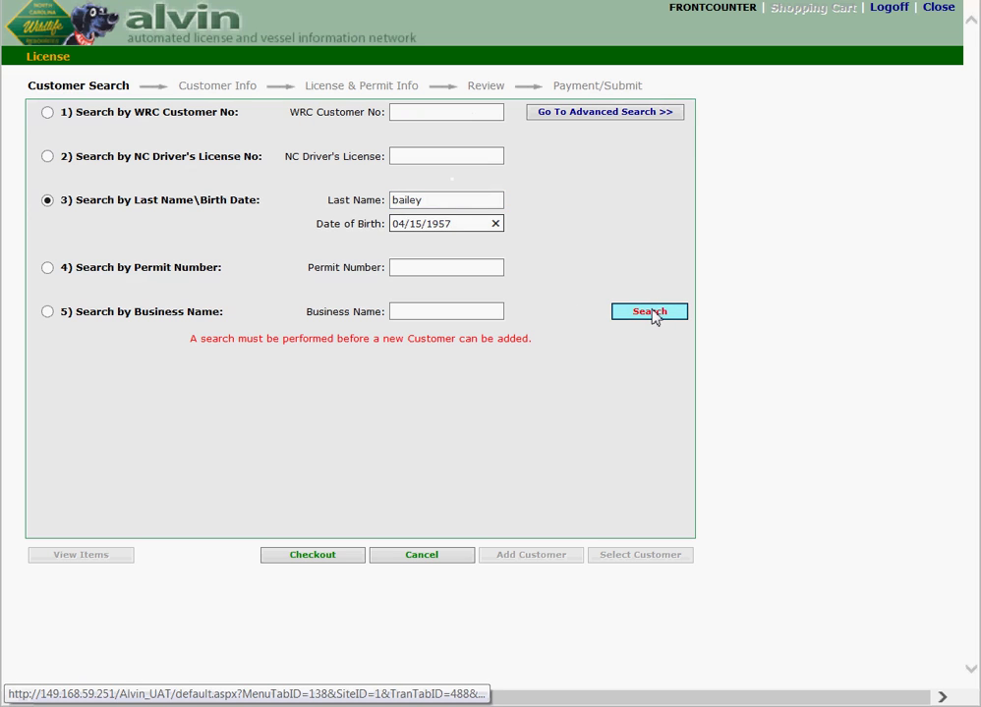
{"action": "left_click", "coordinate": [653, 314]}
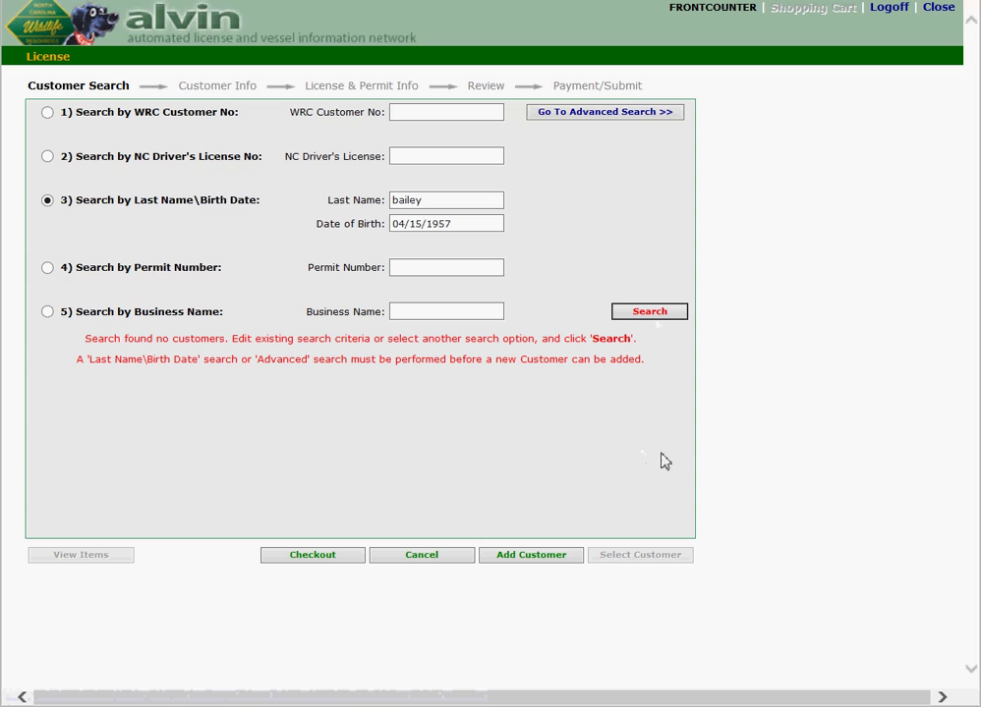
{"action": "left_click", "coordinate": [660, 316]}
Step: Start a new customer record with the first name and gender Female
{"action": "left_click", "coordinate": [543, 556]}
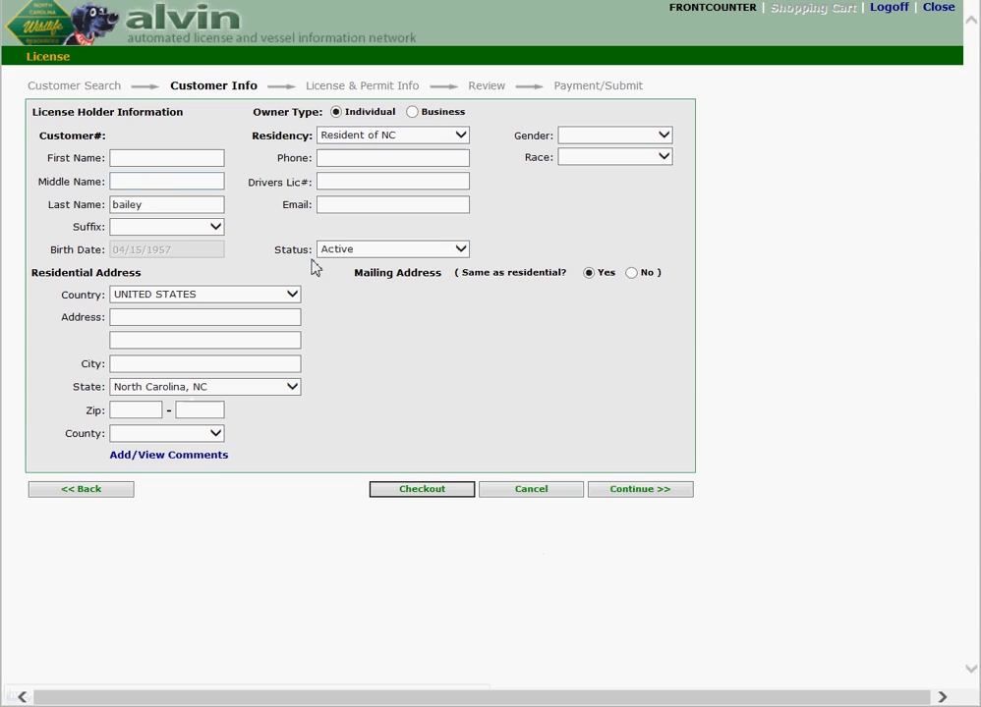
{"action": "left_click", "coordinate": [138, 152]}
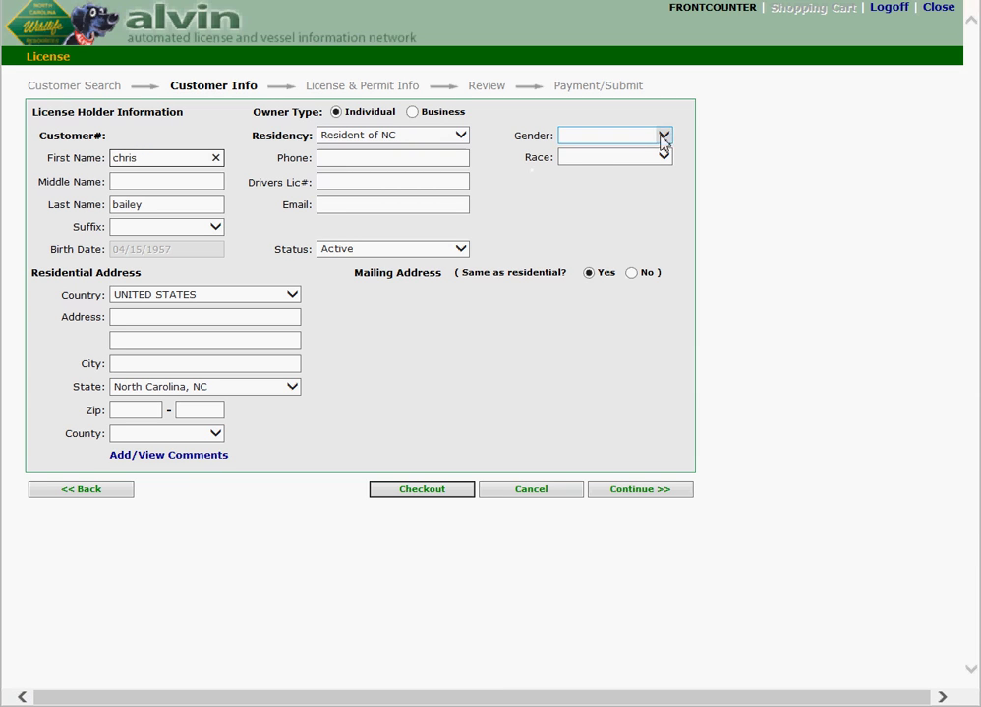
{"action": "left_click", "coordinate": [663, 135]}
{"action": "left_click", "coordinate": [620, 161]}
Step: Enter the customer's street address, city and zip code
{"action": "left_click", "coordinate": [169, 318]}
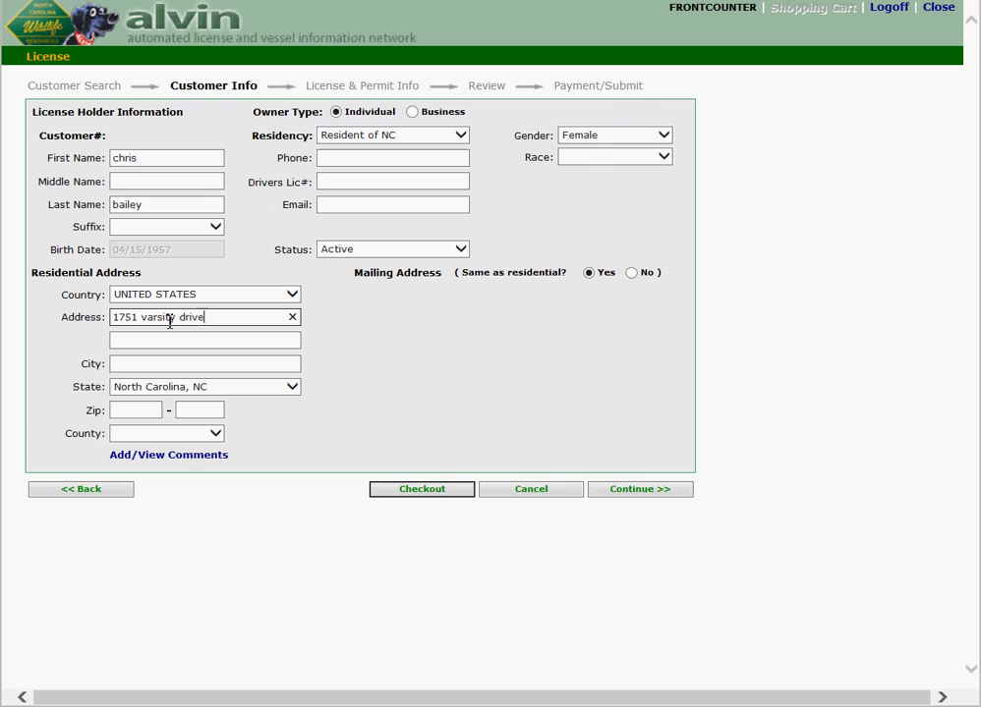
{"action": "key", "text": "Tab"}
{"action": "key", "text": "Tab"}
{"action": "type", "text": "raleigh"}
{"action": "key", "text": "Tab"}
{"action": "key", "text": "Tab"}
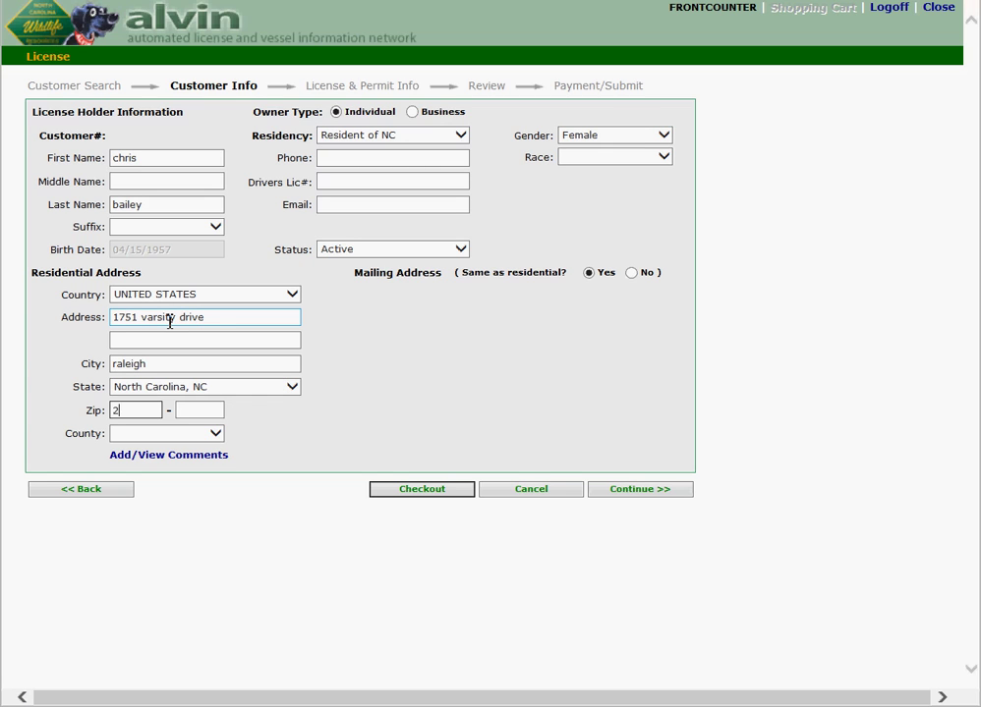
{"action": "key", "text": "Tab"}
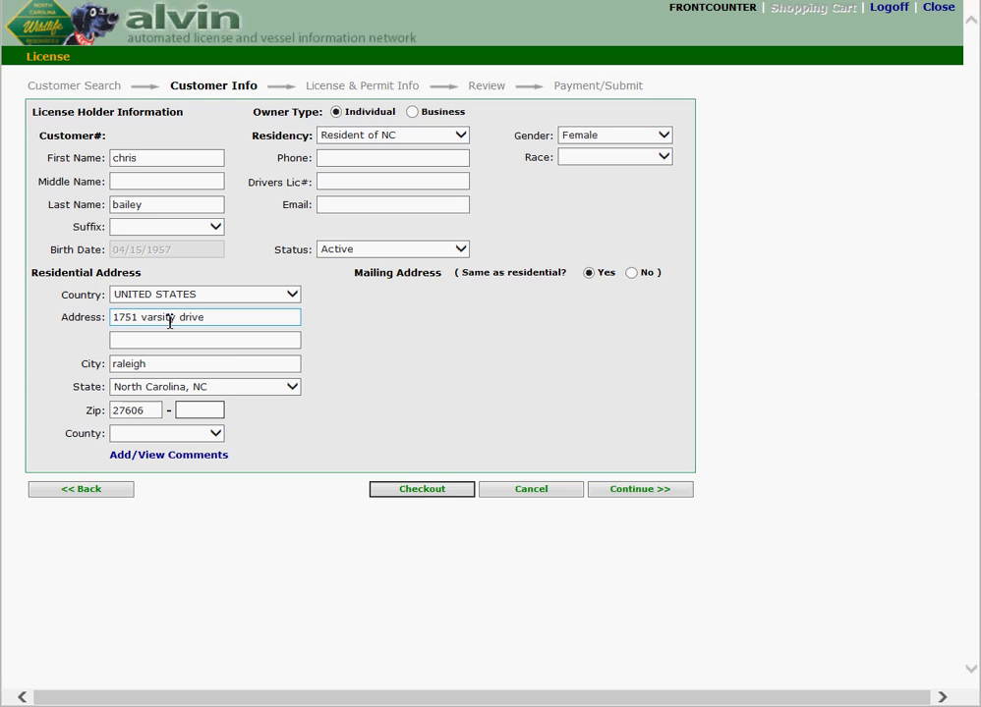
{"action": "key", "text": "Tab"}
{"action": "key", "text": "Tab"}
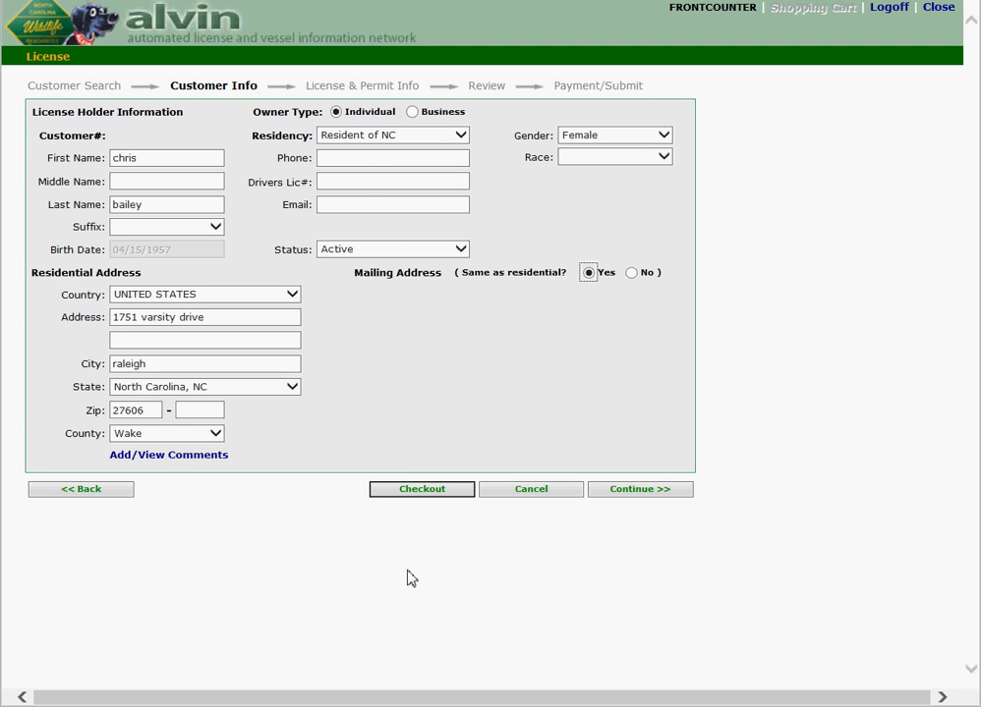
Step: Add an Inland Fishing Only annual Comp Inland Fish license for the second customer to the cart
{"action": "left_click", "coordinate": [664, 499]}
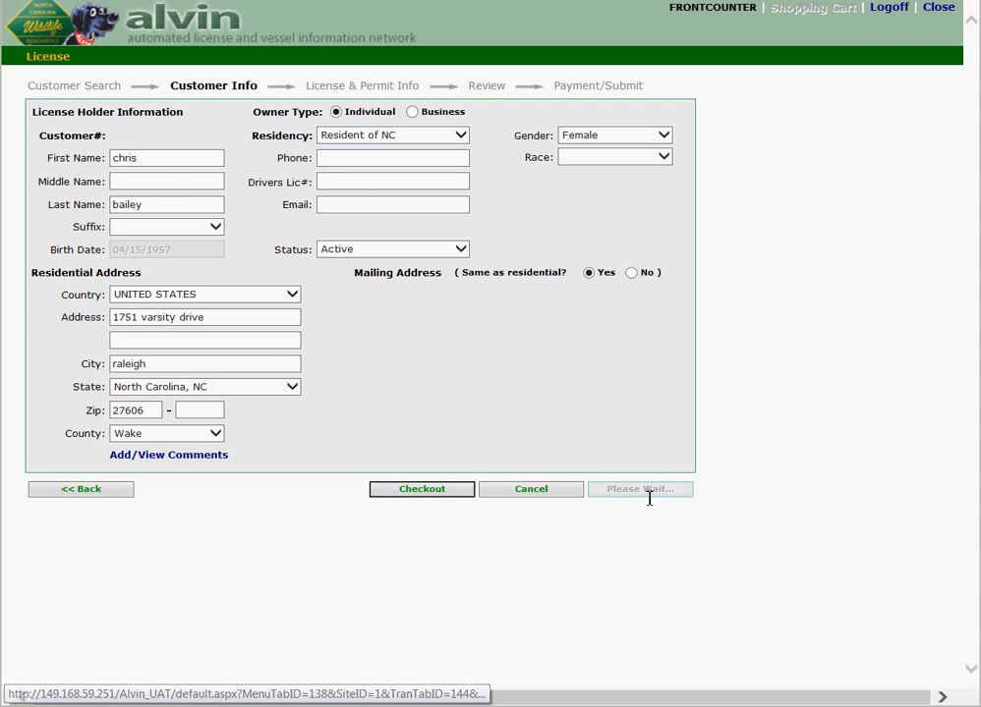
{"action": "left_click", "coordinate": [65, 174]}
{"action": "left_click", "coordinate": [145, 405]}
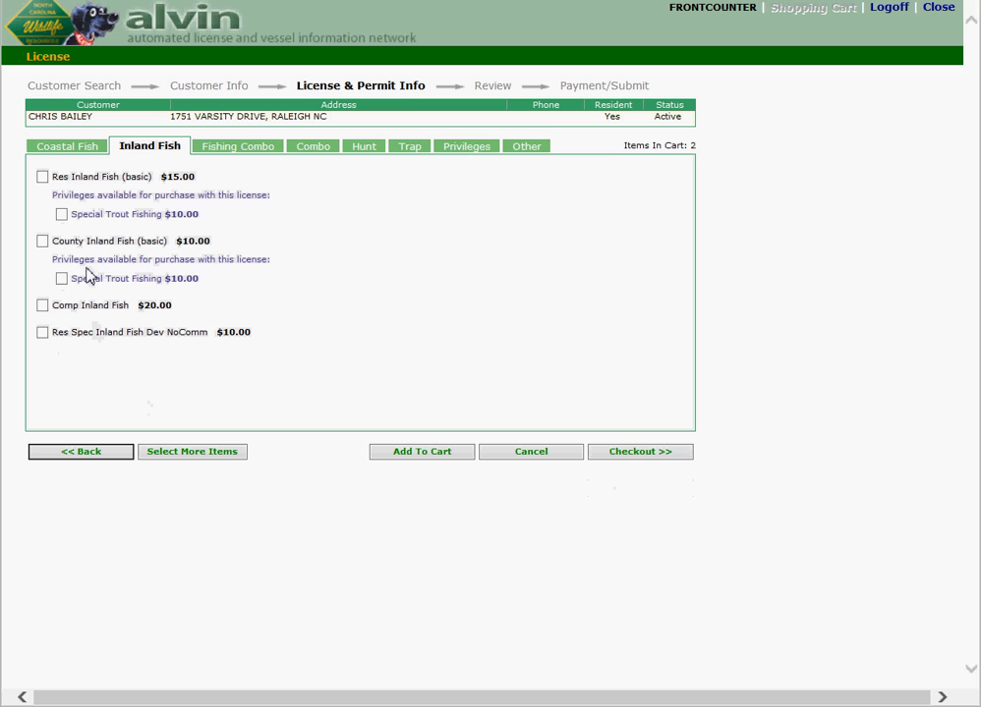
{"action": "left_click", "coordinate": [43, 305]}
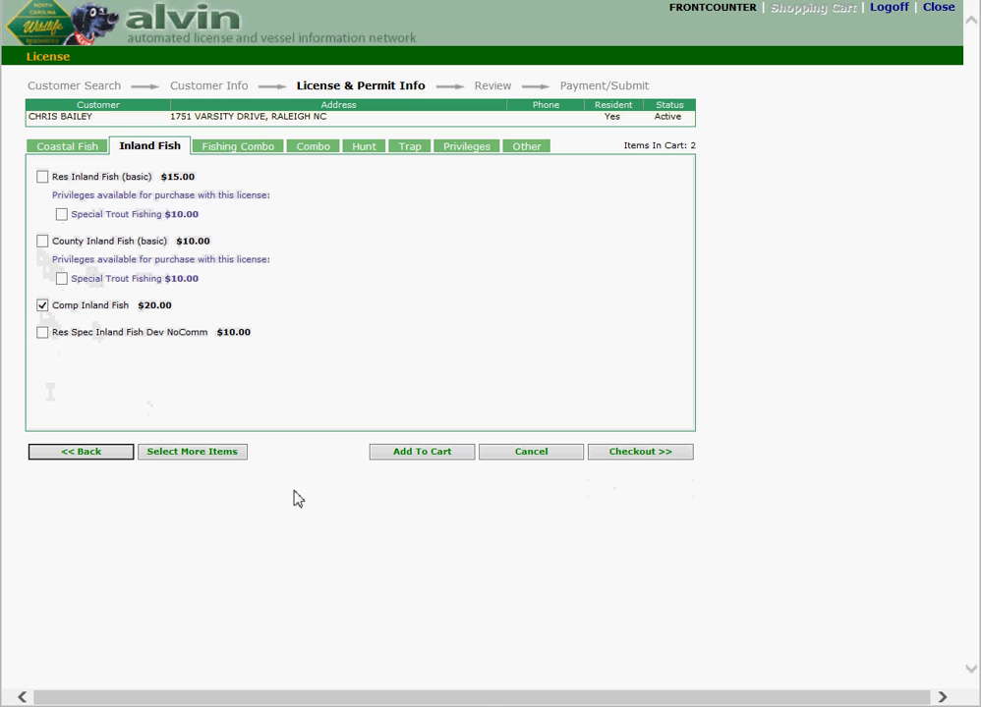
{"action": "left_click", "coordinate": [426, 456]}
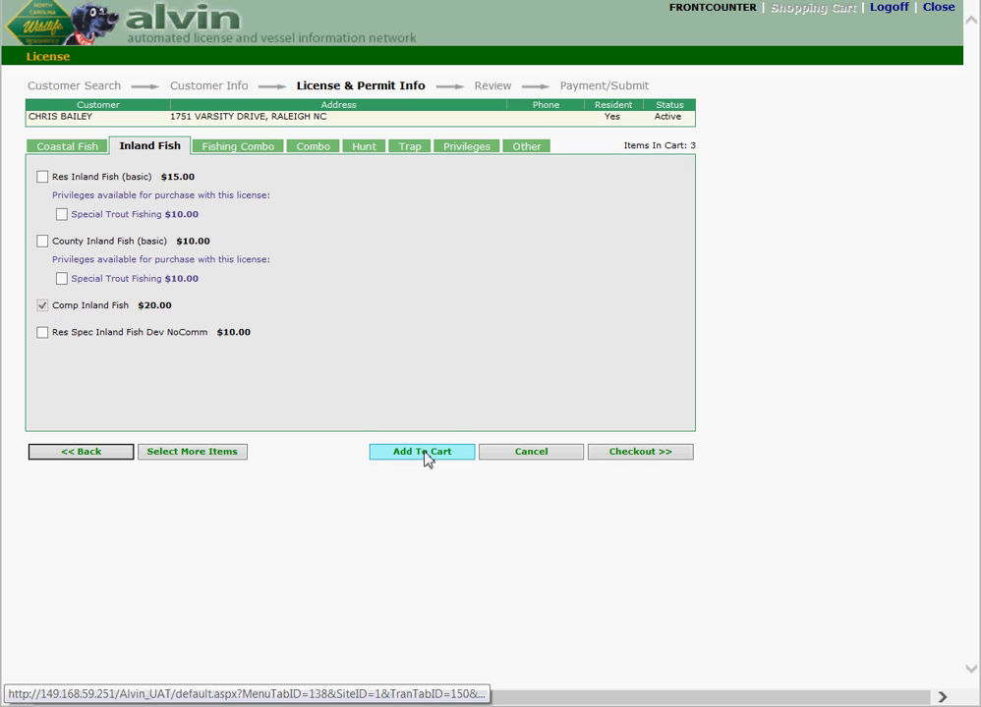
Step: Check out to the $42.00 cart, then return to the License customer search for another customer
{"action": "left_click", "coordinate": [634, 462]}
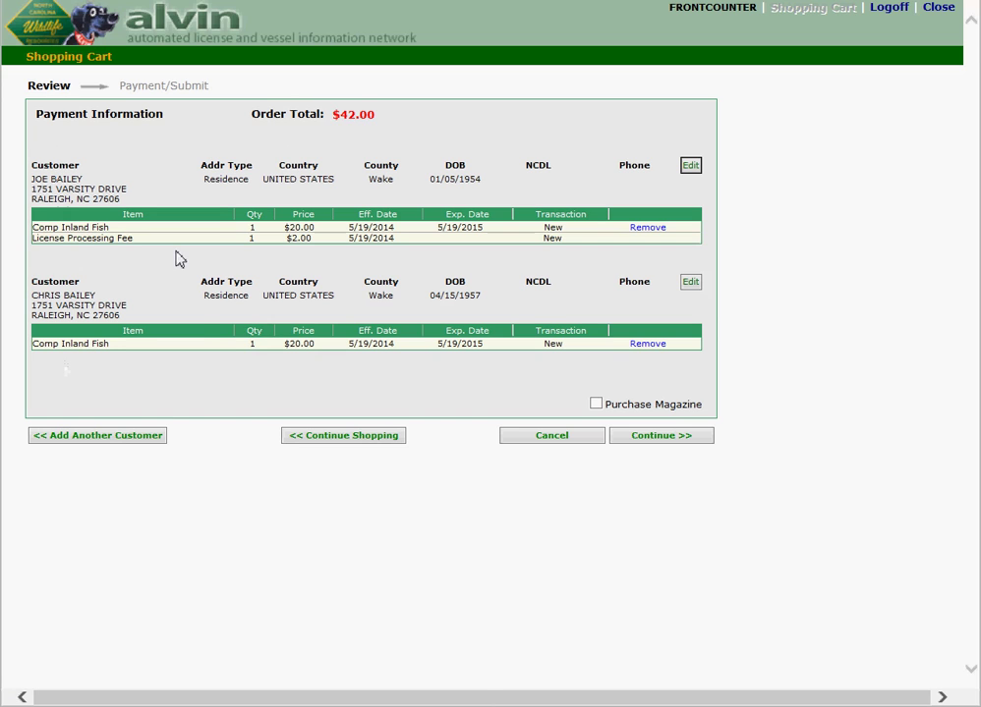
{"action": "left_click", "coordinate": [107, 444]}
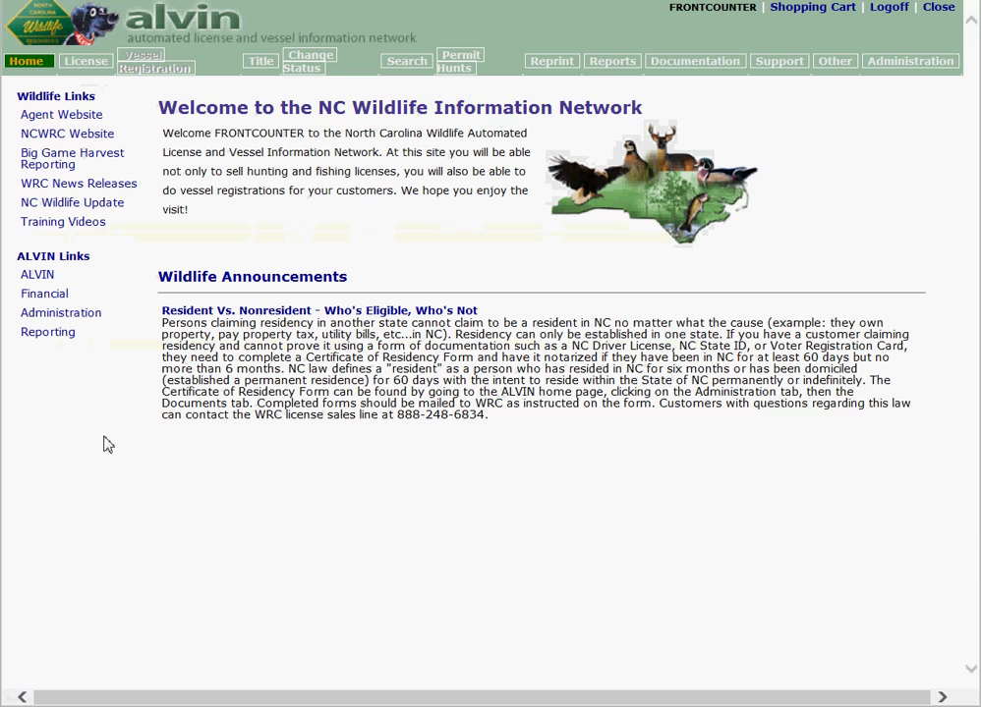
{"action": "left_click", "coordinate": [86, 65]}
{"action": "left_click", "coordinate": [448, 200]}
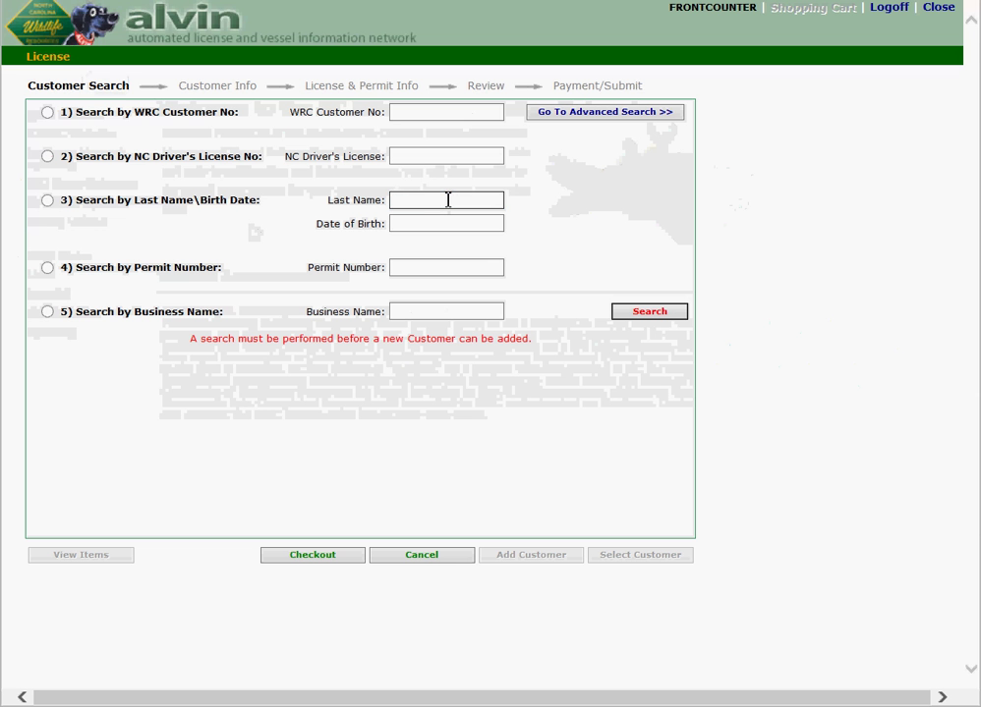
{"action": "key", "text": "Tab"}
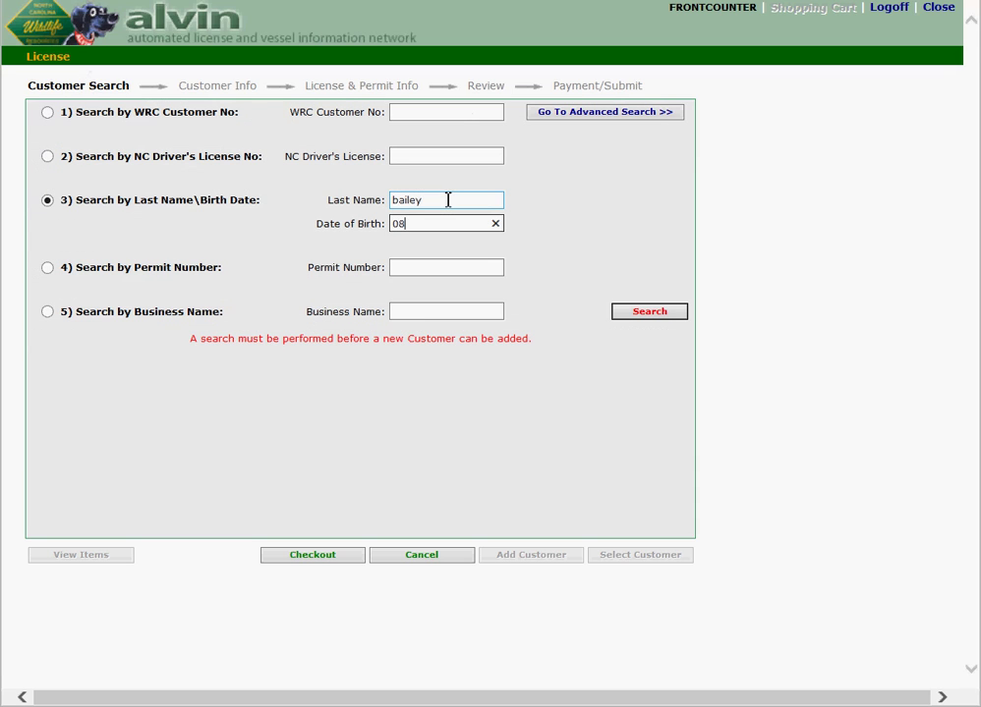
{"action": "type", "text": "08/22/1976"}
{"action": "left_click", "coordinate": [648, 316]}
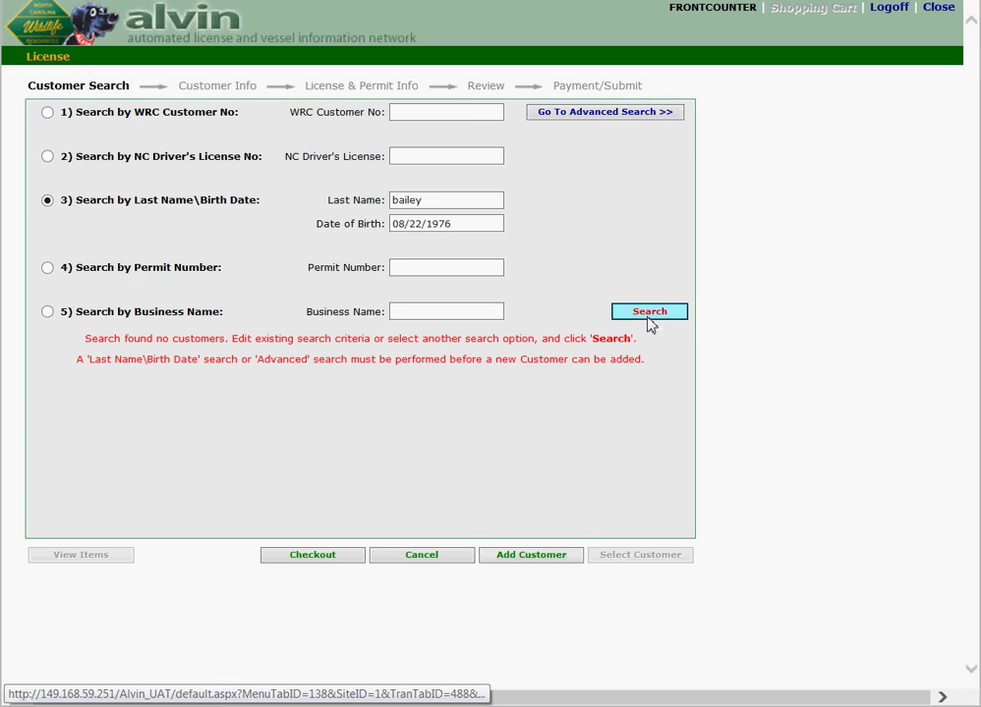
{"action": "left_click", "coordinate": [524, 564]}
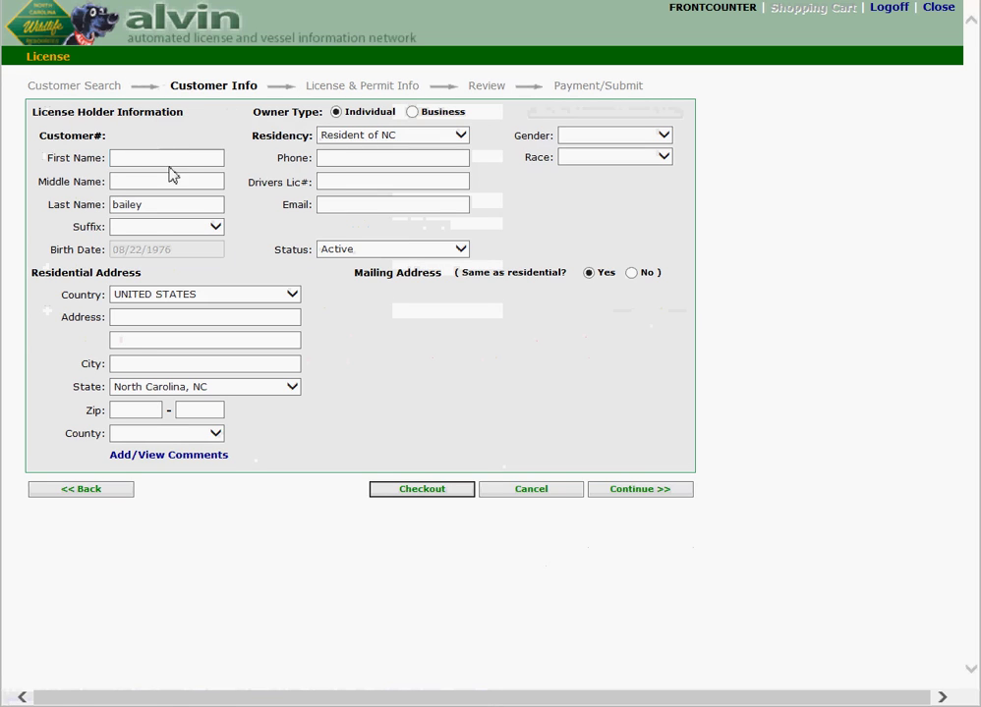
Step: Enter the third customer's first name, gender Male, street address, city and zip
{"action": "left_click", "coordinate": [172, 160]}
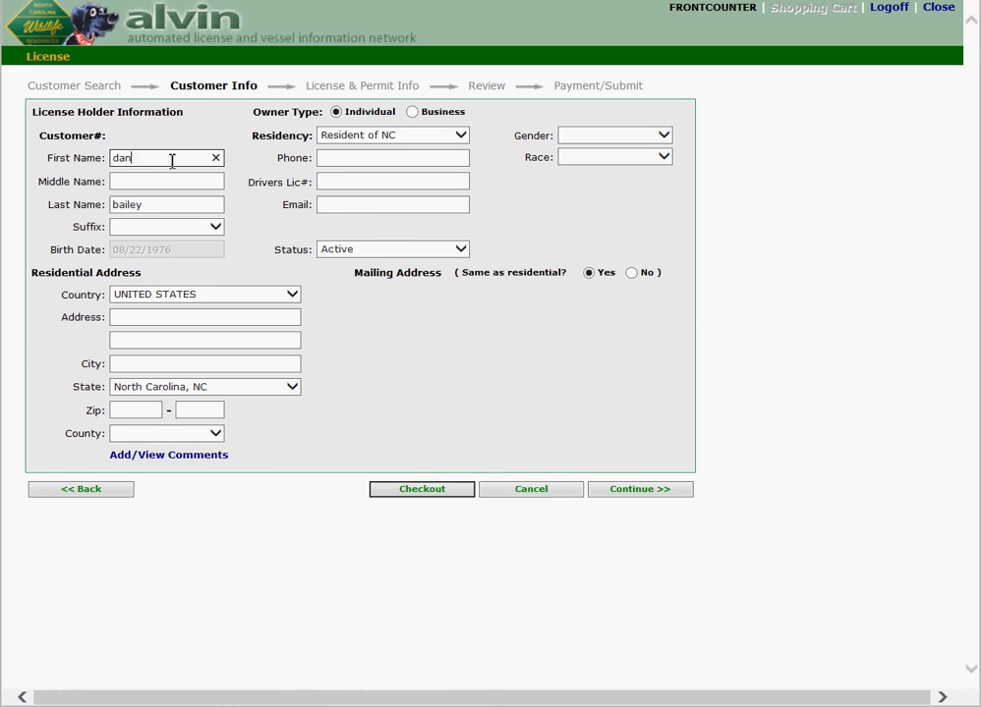
{"action": "left_click", "coordinate": [664, 137]}
{"action": "left_click", "coordinate": [606, 148]}
{"action": "left_click", "coordinate": [151, 315]}
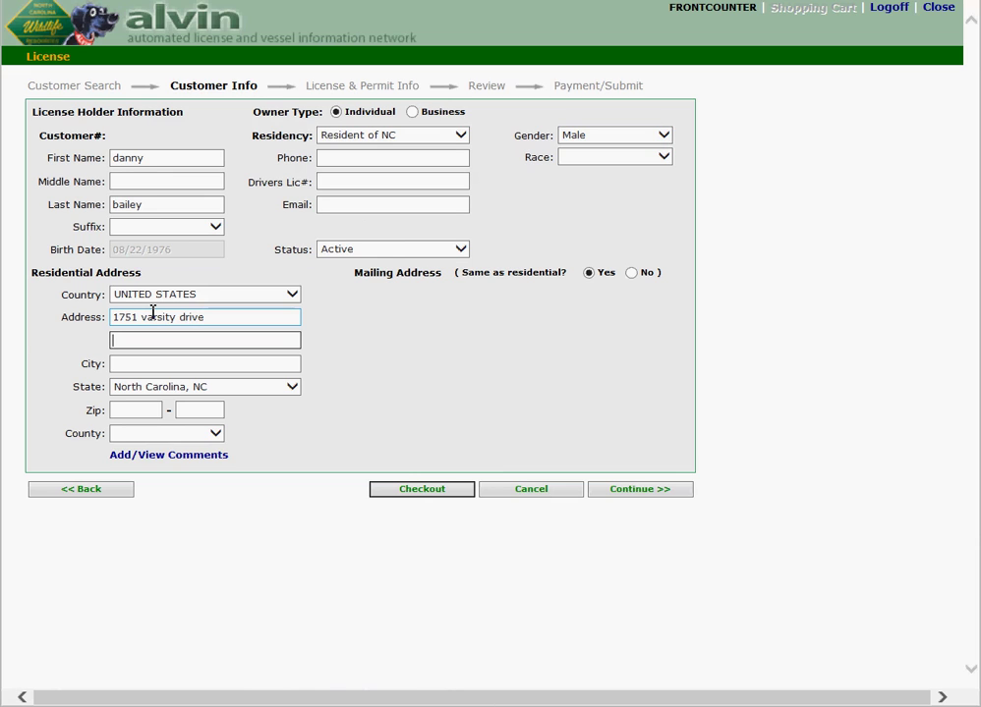
{"action": "key", "text": "Tab"}
{"action": "key", "text": "Tab"}
{"action": "type", "text": "raleigh"}
{"action": "key", "text": "Tab"}
{"action": "key", "text": "Tab"}
{"action": "type", "text": "27606"}
{"action": "key", "text": "Tab"}
{"action": "key", "text": "Tab"}
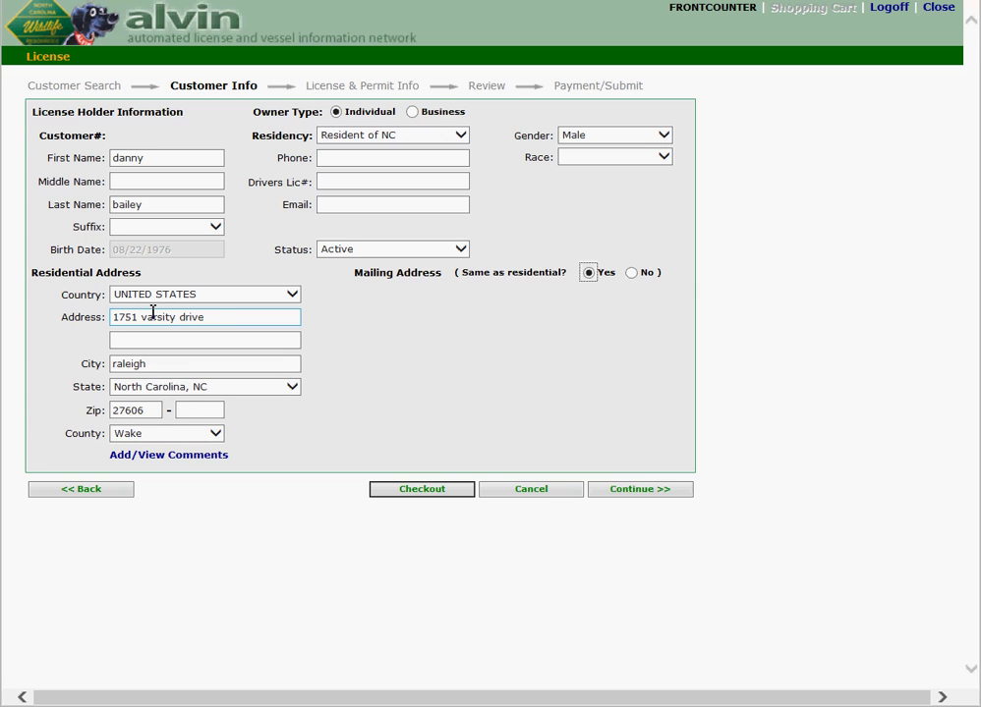
Step: Add an Inland Fishing Only annual Comp Inland Fish license for the third customer and check out ($62.00)
{"action": "left_click", "coordinate": [652, 500]}
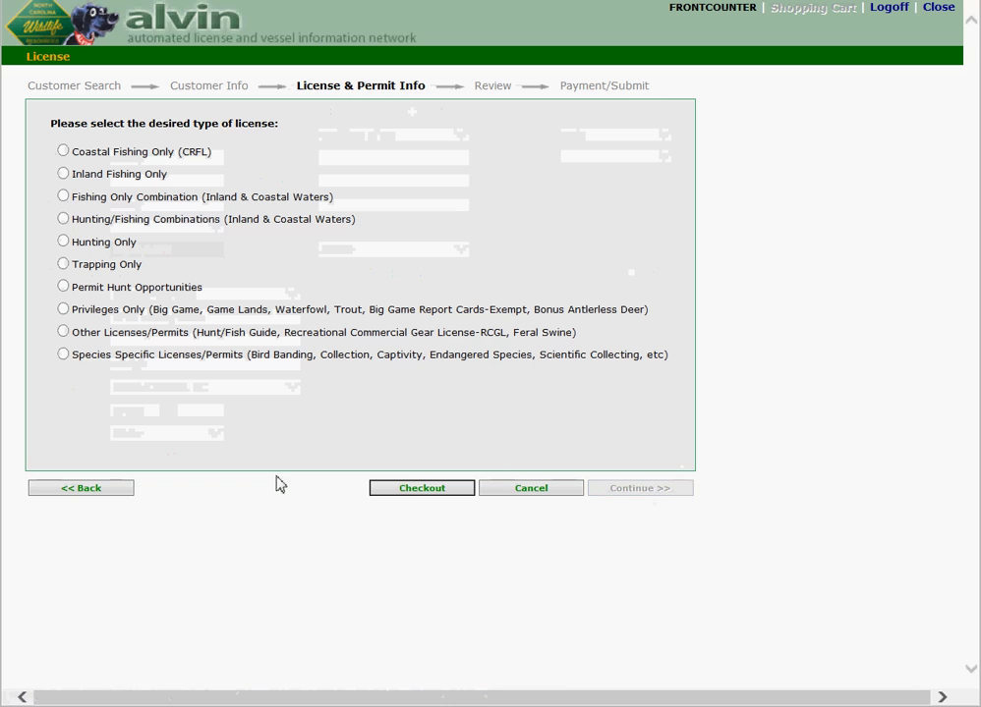
{"action": "left_click", "coordinate": [64, 176]}
{"action": "left_click", "coordinate": [144, 407]}
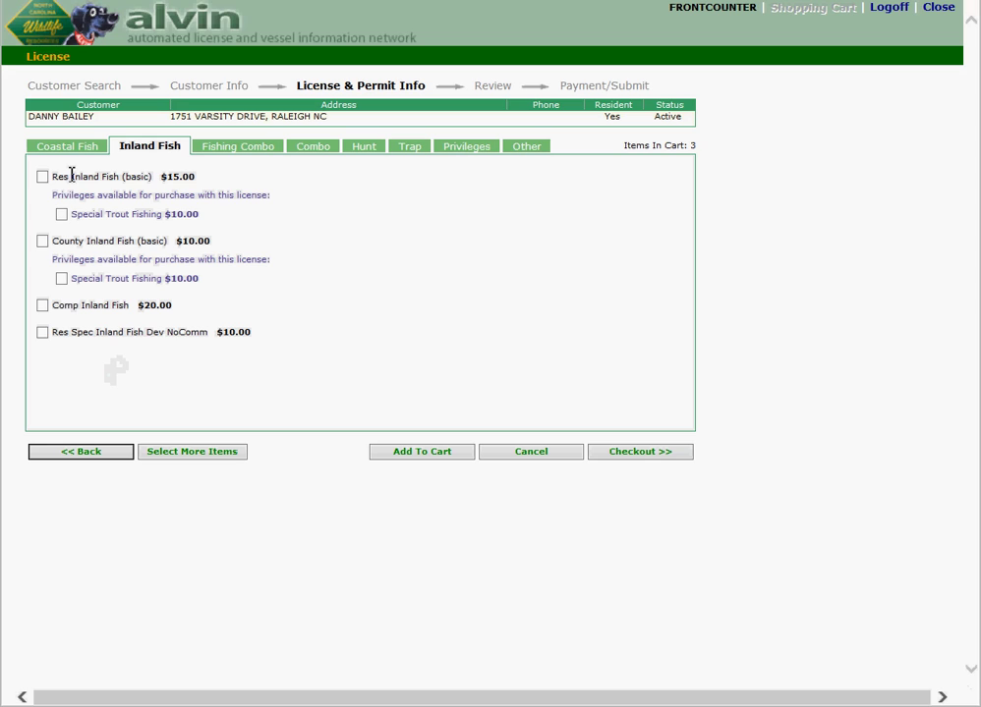
{"action": "left_click", "coordinate": [44, 308]}
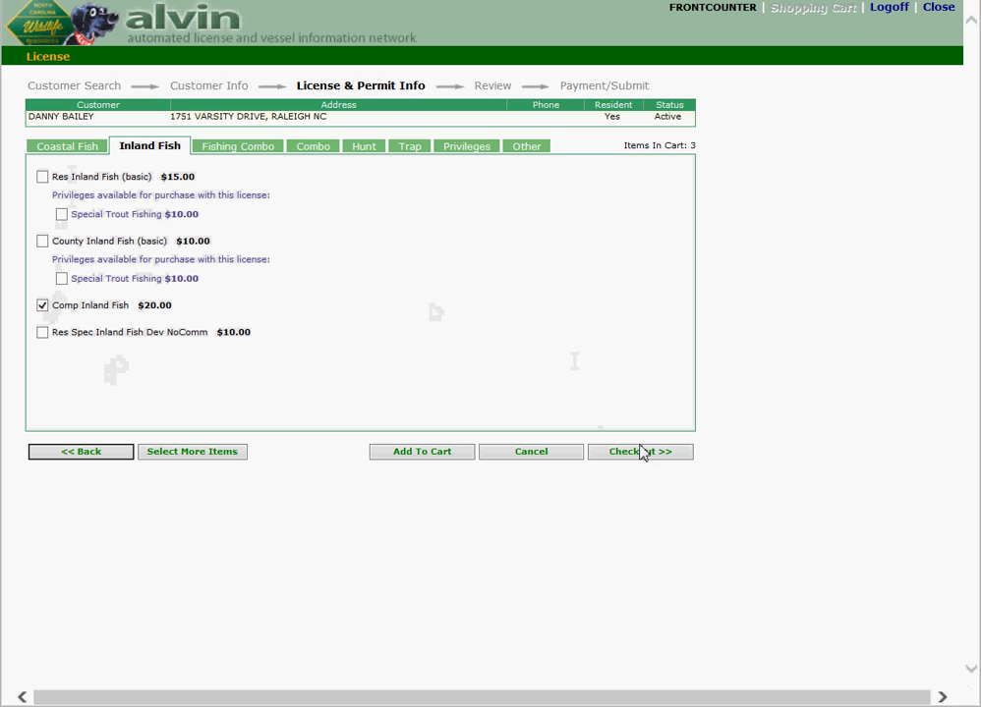
{"action": "left_click", "coordinate": [428, 458]}
{"action": "left_click", "coordinate": [638, 455]}
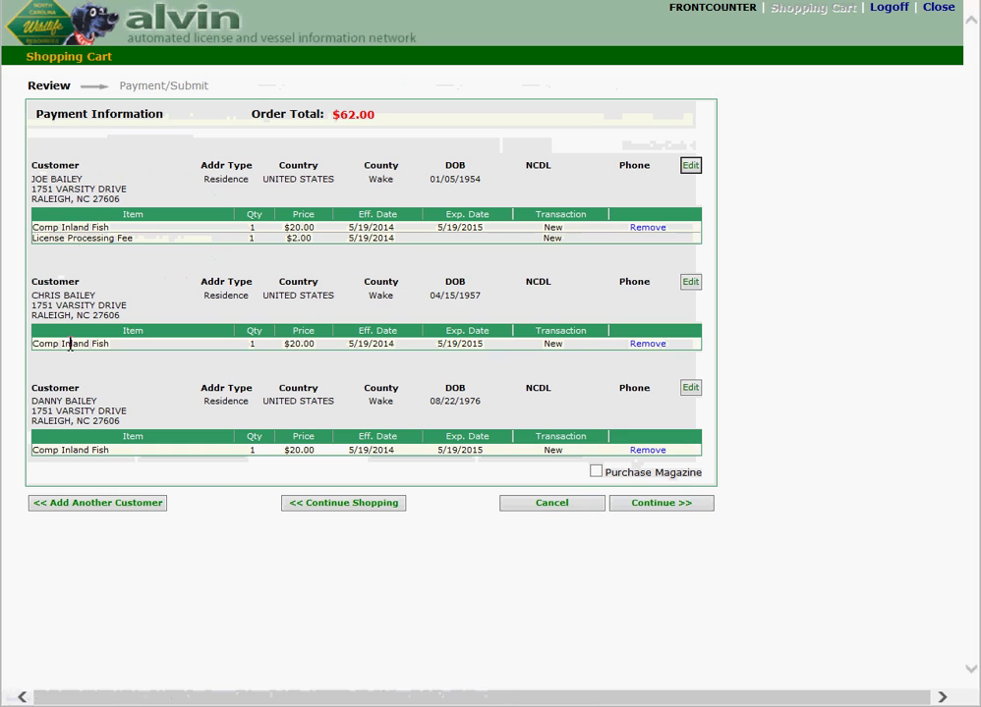
{"action": "left_click", "coordinate": [117, 507]}
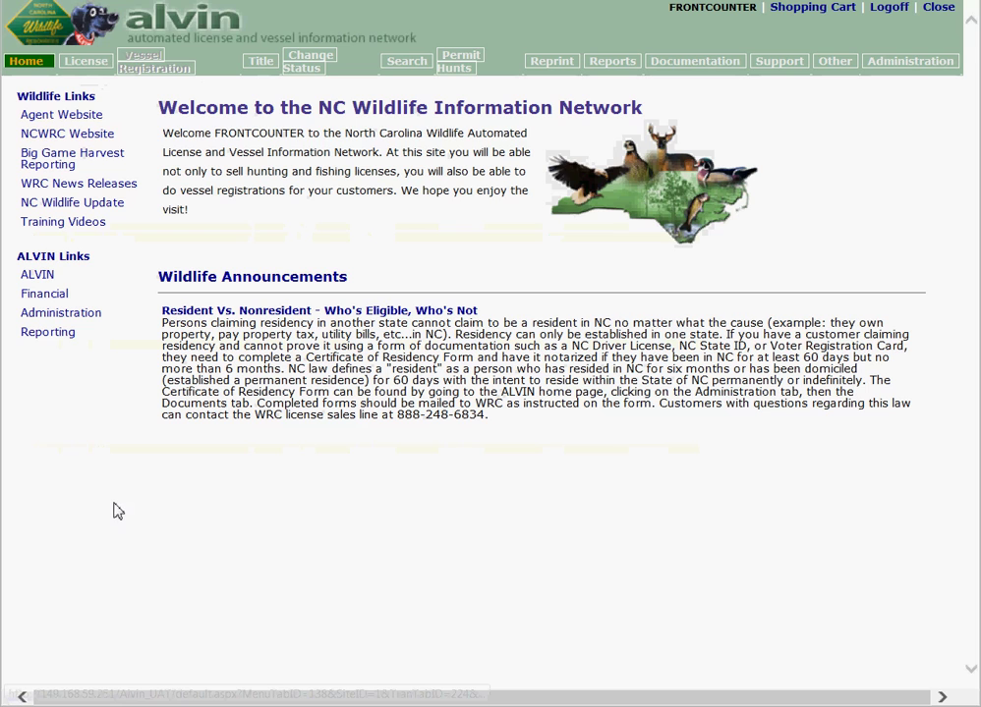
{"action": "left_click", "coordinate": [95, 63]}
{"action": "left_click", "coordinate": [426, 196]}
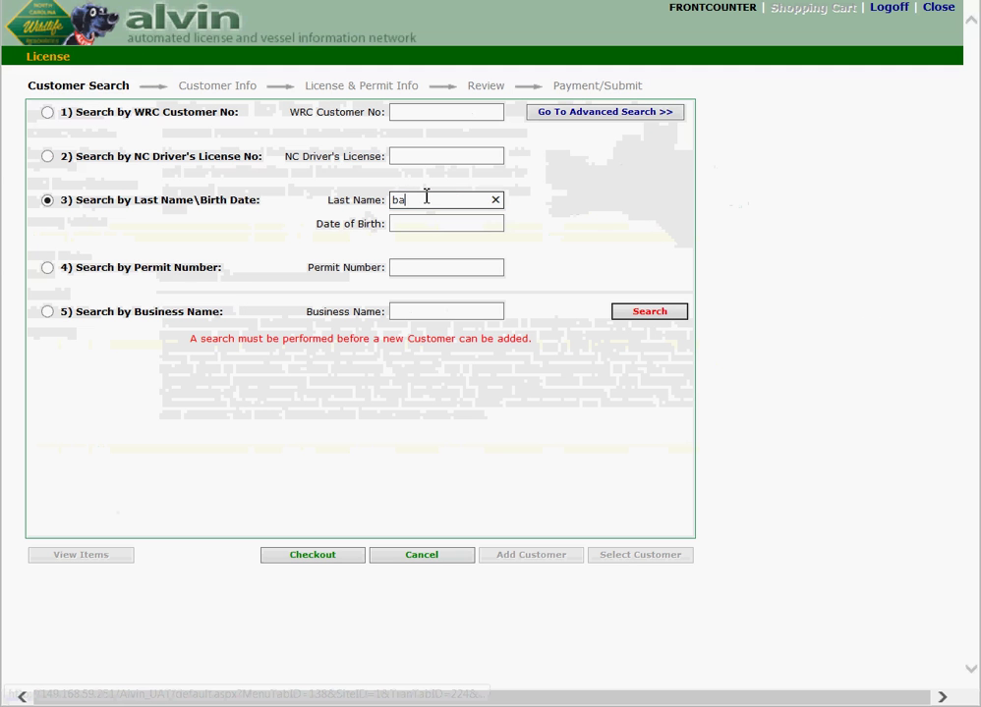
{"action": "key", "text": "Tab"}
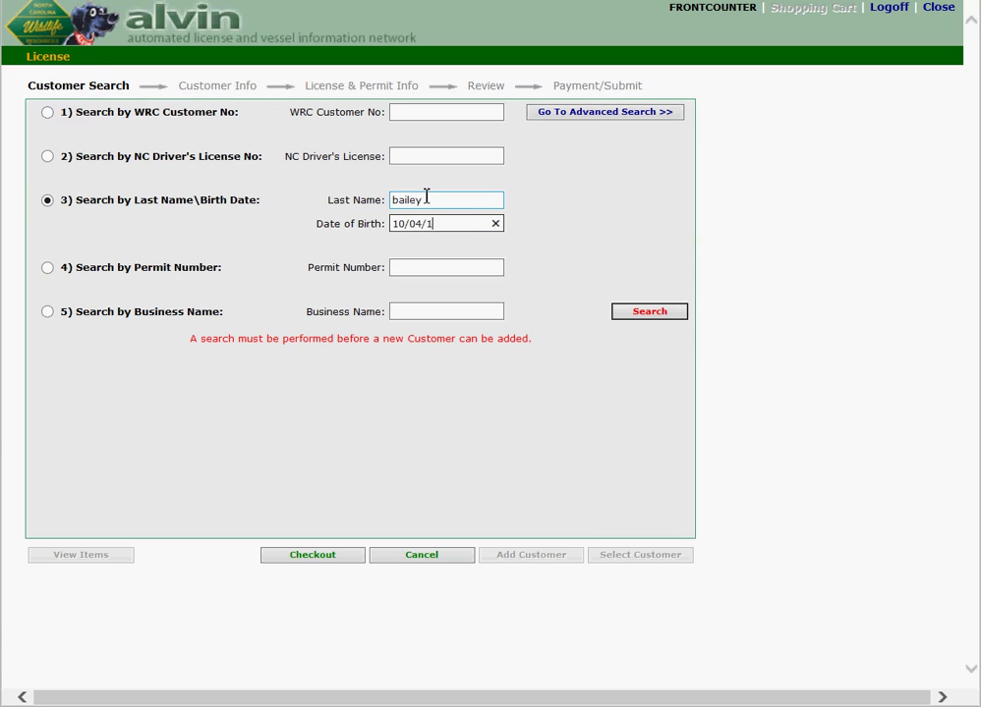
{"action": "type", "text": "10/04/1978"}
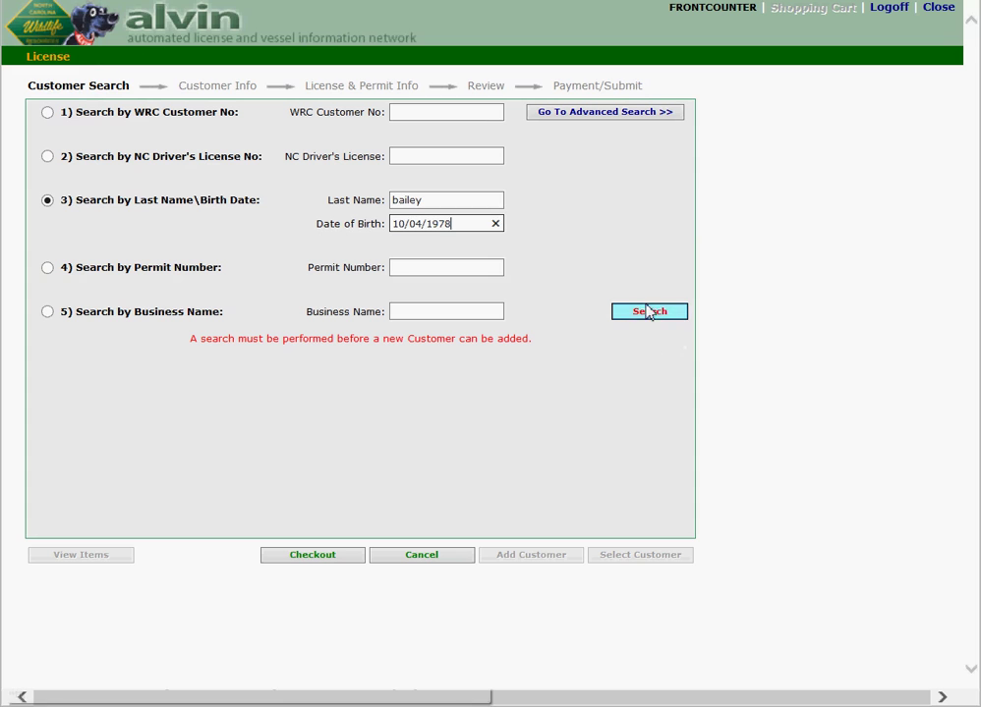
{"action": "left_click", "coordinate": [647, 312]}
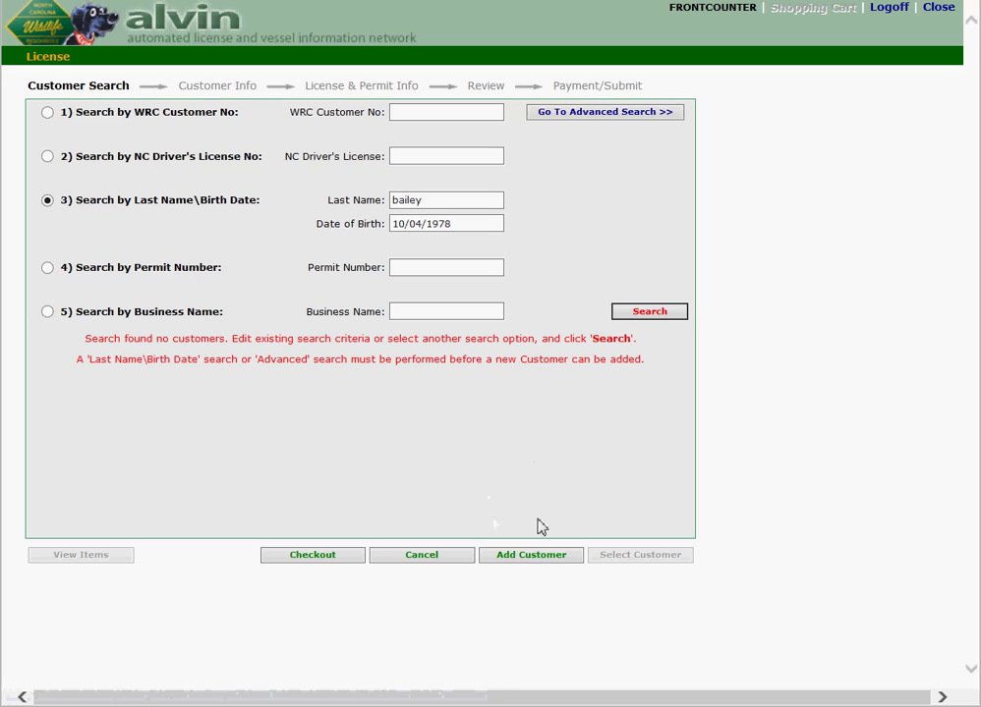
Step: Create a new customer record with the customer's first name and Female gender
{"action": "left_click", "coordinate": [553, 557]}
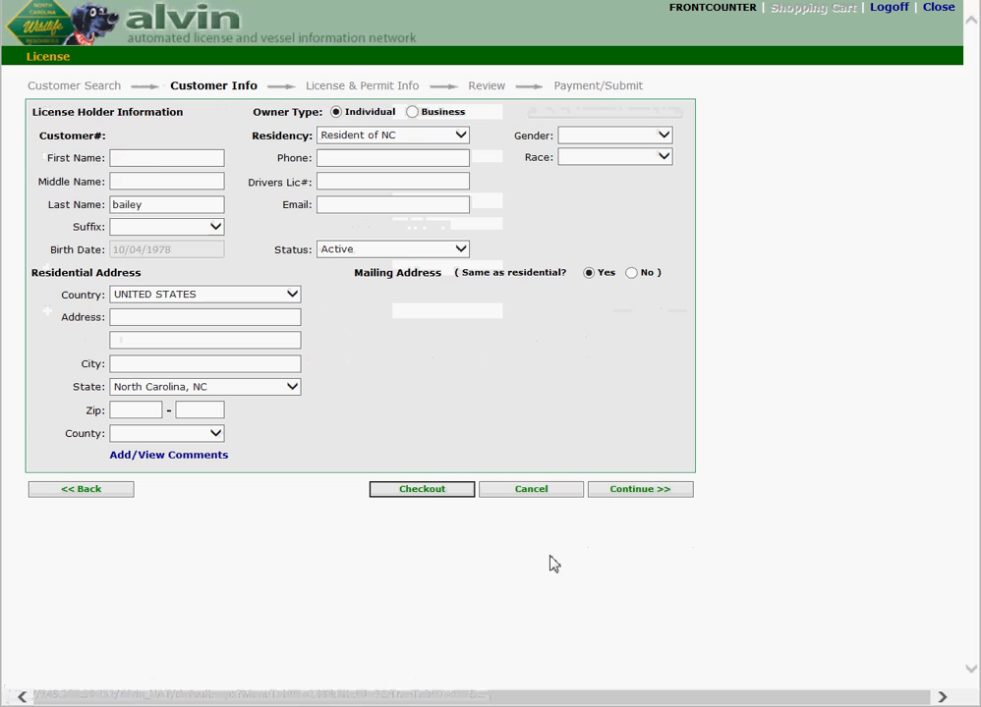
{"action": "left_click", "coordinate": [147, 157]}
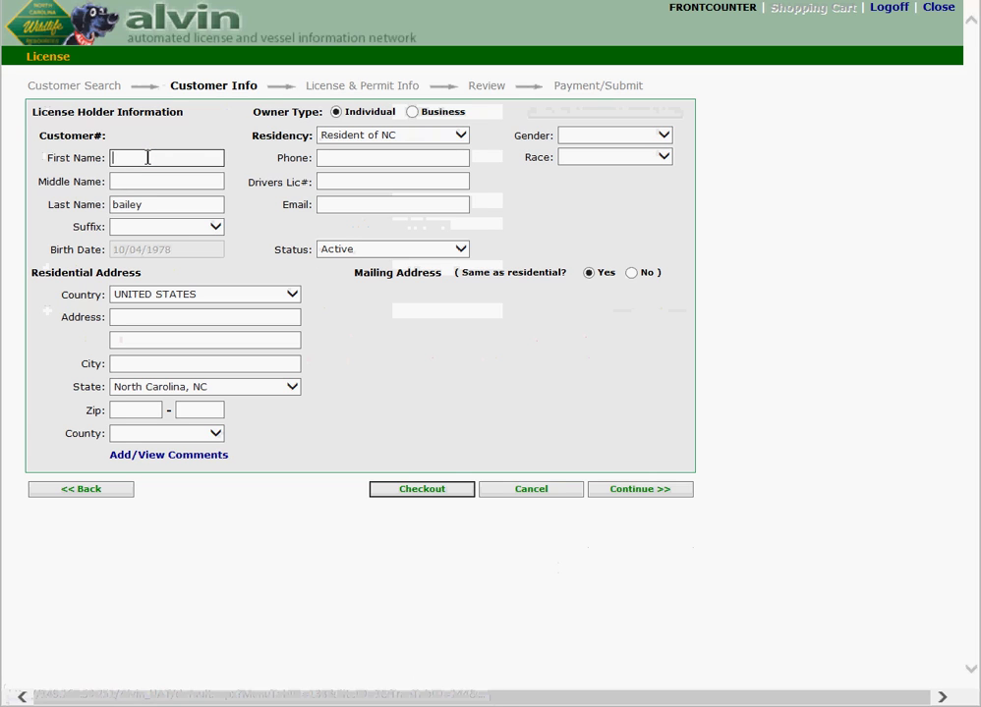
{"action": "left_click", "coordinate": [665, 139]}
{"action": "left_click", "coordinate": [601, 159]}
Step: Enter the customer's street address, city Raleigh, and zip code, and continue
{"action": "left_click", "coordinate": [167, 316]}
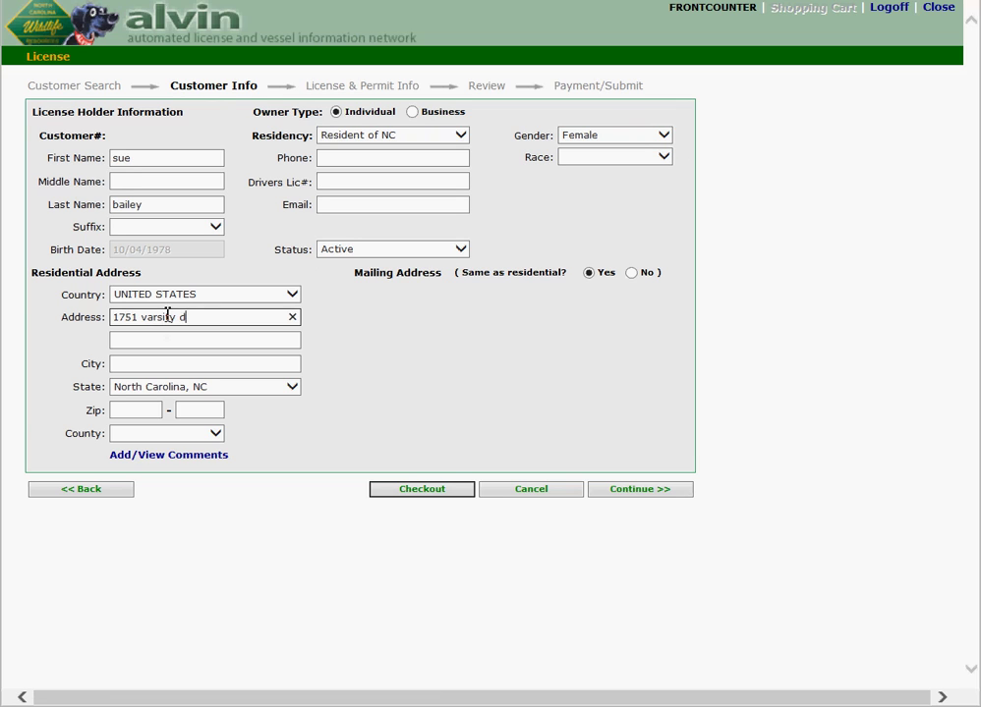
{"action": "key", "text": "Tab"}
{"action": "key", "text": "Tab"}
{"action": "type", "text": "raleigh"}
{"action": "key", "text": "Tab"}
{"action": "key", "text": "Tab"}
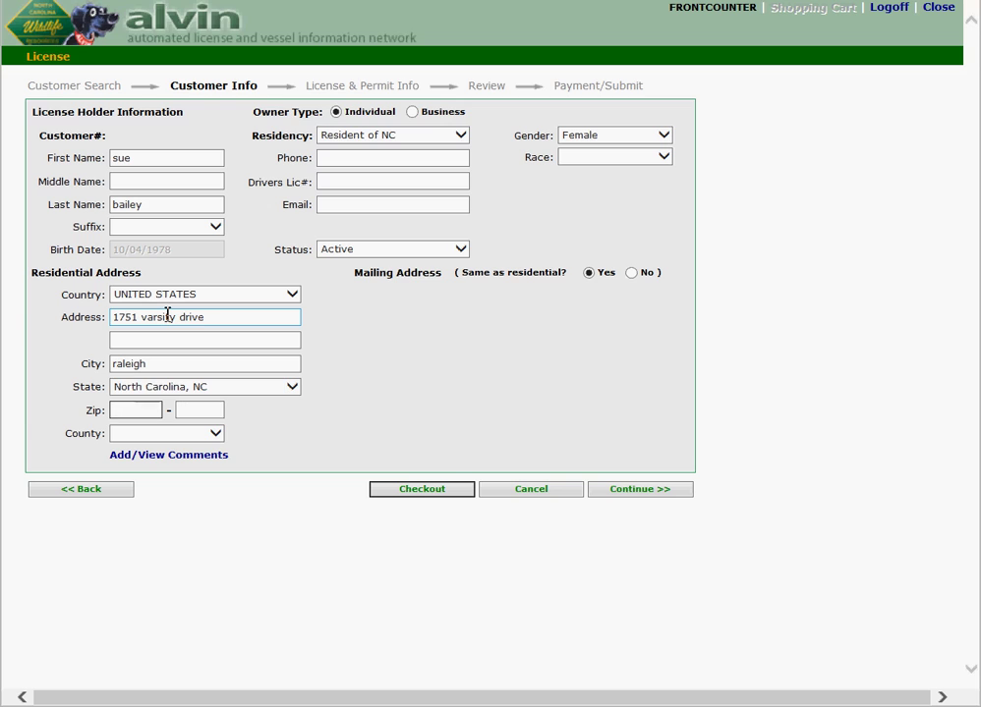
{"action": "type", "text": "27606"}
{"action": "key", "text": "Tab"}
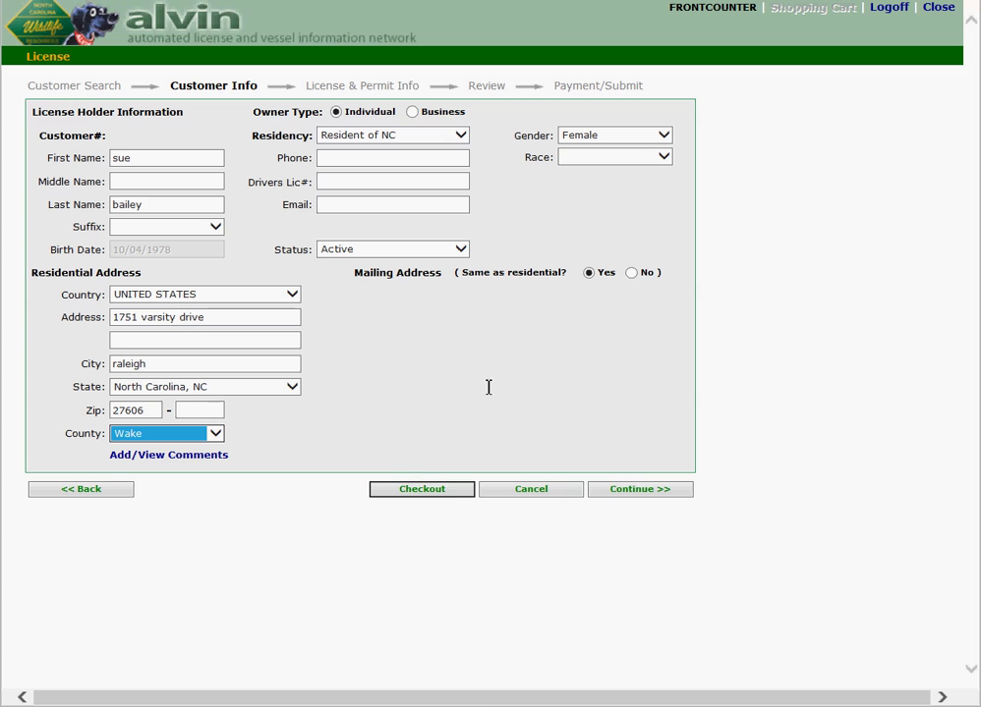
{"action": "left_click", "coordinate": [616, 495]}
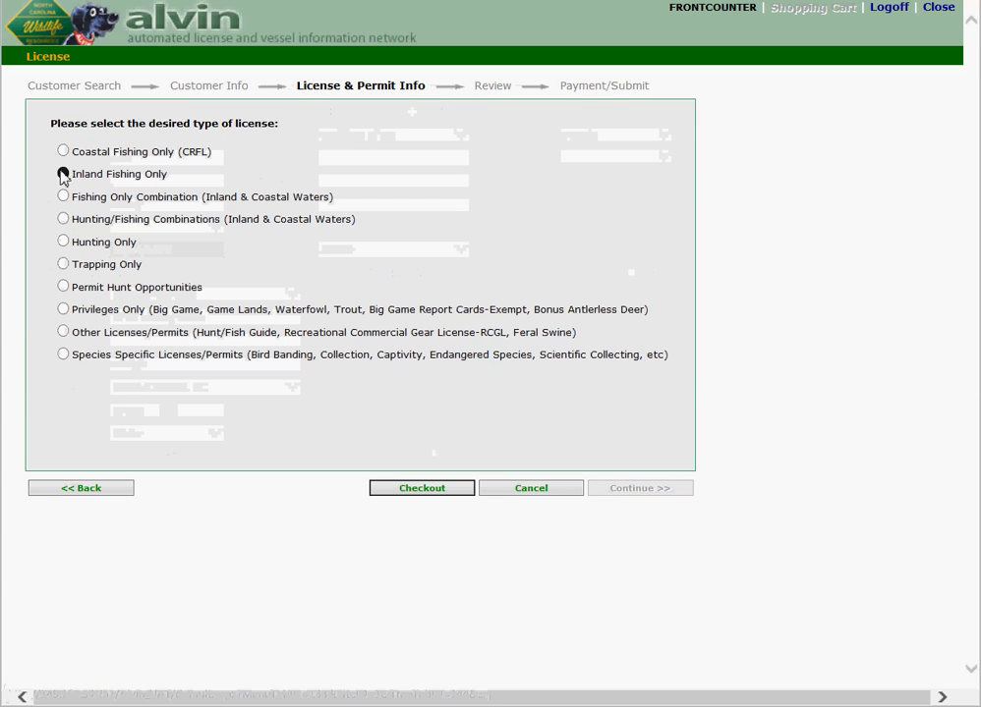
Step: Add an annual Inland Fishing Only Comp Inland Fish license to the cart and check out
{"action": "left_click", "coordinate": [63, 174]}
{"action": "left_click", "coordinate": [144, 409]}
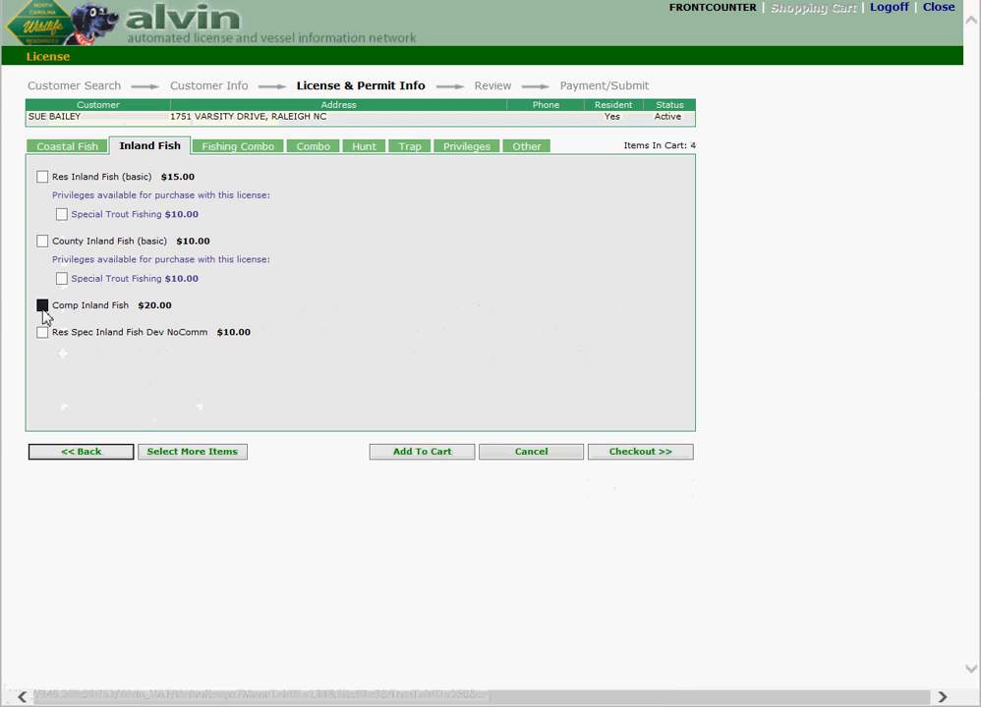
{"action": "left_click", "coordinate": [430, 455]}
{"action": "left_click", "coordinate": [613, 454]}
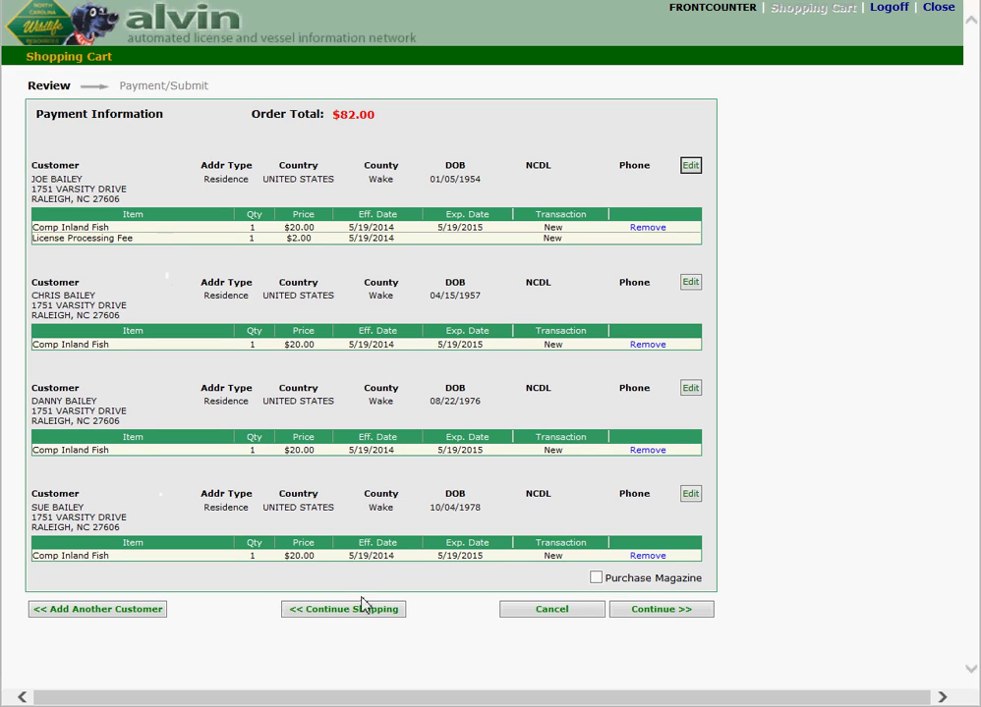
Step: Pay the $82.00 order in cash with the first customer as purchaser and immediate fulfillment
{"action": "left_click", "coordinate": [668, 610]}
{"action": "left_click", "coordinate": [321, 159]}
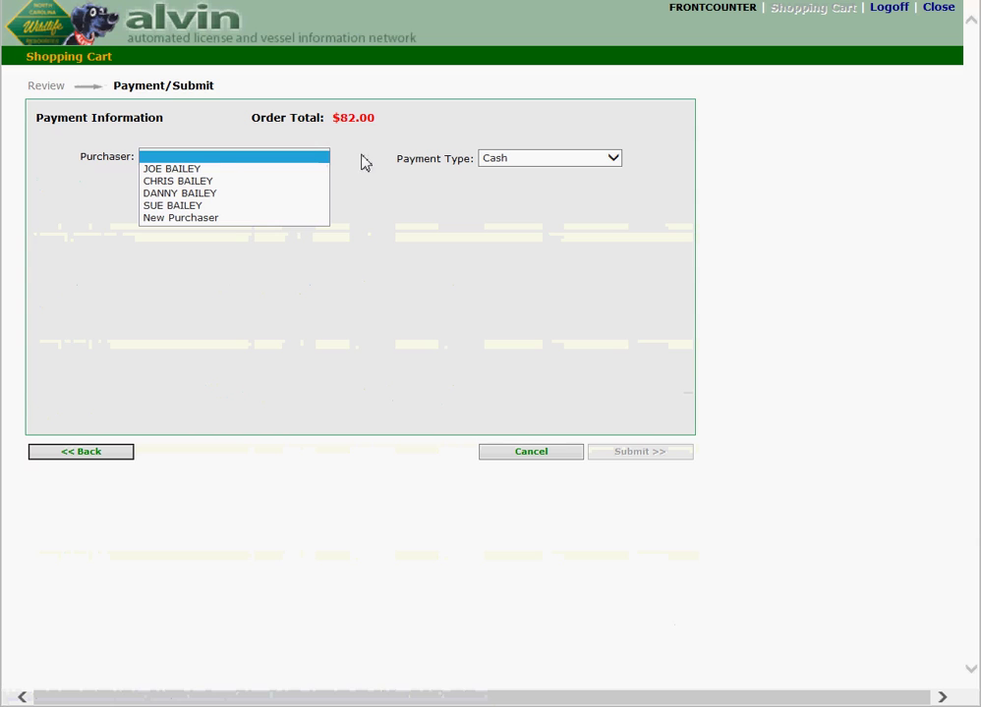
{"action": "left_click", "coordinate": [208, 170]}
{"action": "left_click", "coordinate": [636, 455]}
{"action": "left_click", "coordinate": [435, 356]}
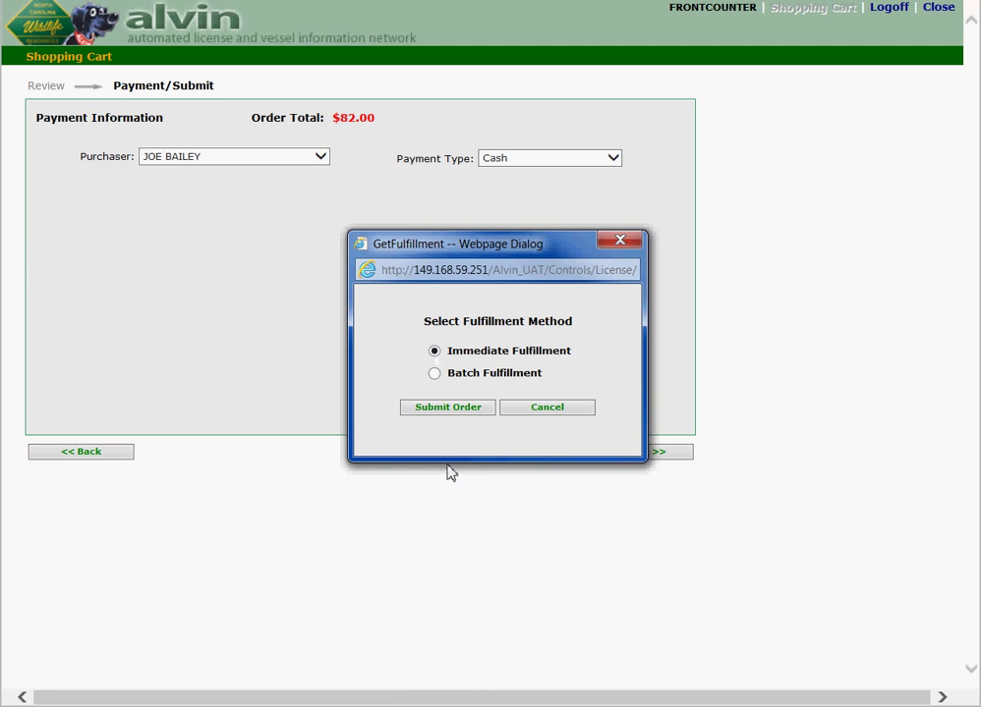
{"action": "left_click", "coordinate": [476, 412]}
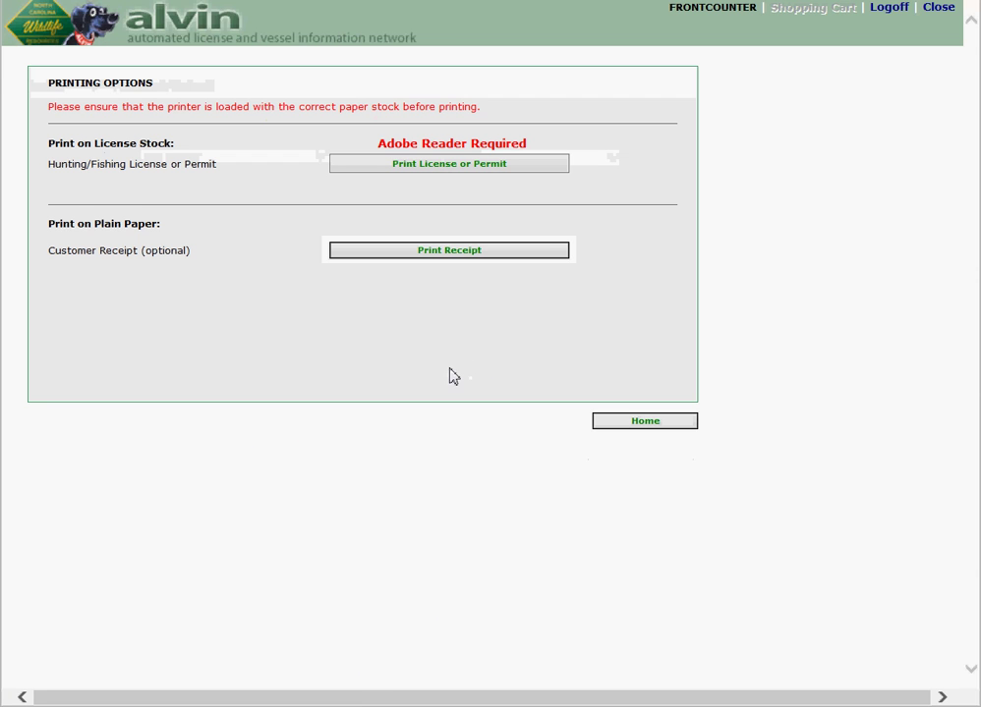
Step: Print the four Comp Inland Fish licenses, then open the receipt PDF without system printing
{"action": "left_click", "coordinate": [498, 167]}
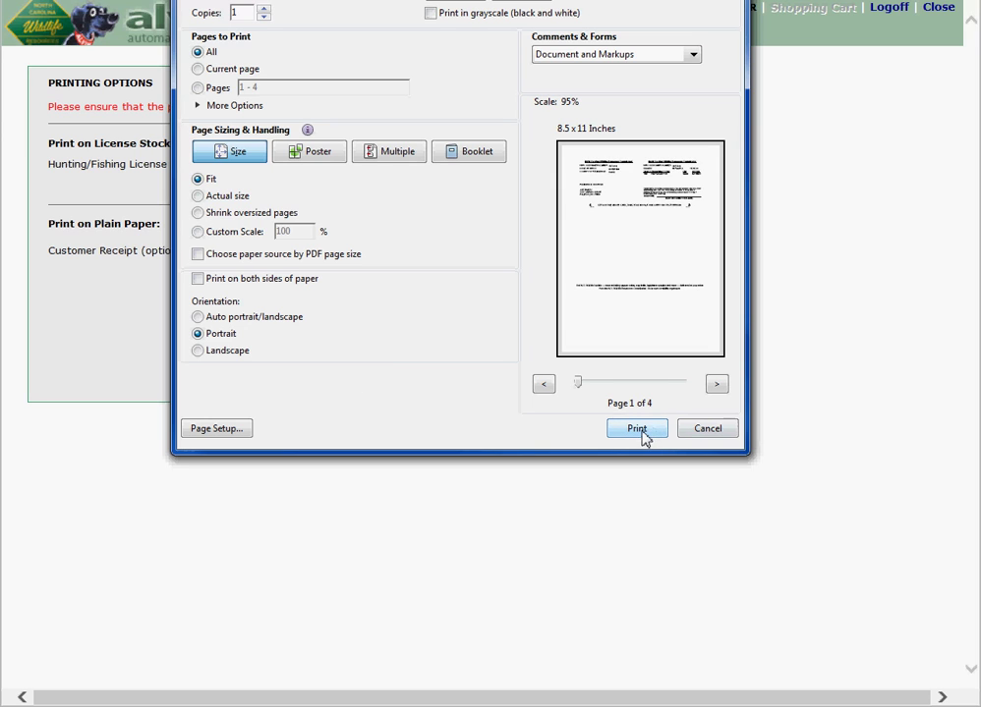
{"action": "left_click", "coordinate": [711, 435]}
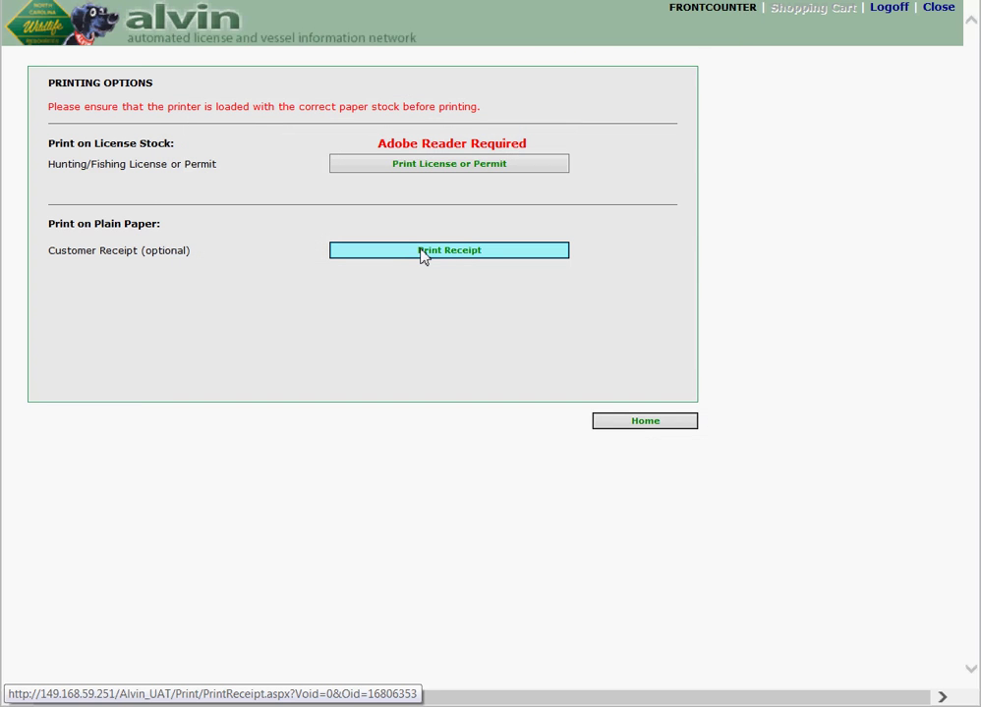
{"action": "left_click", "coordinate": [422, 251]}
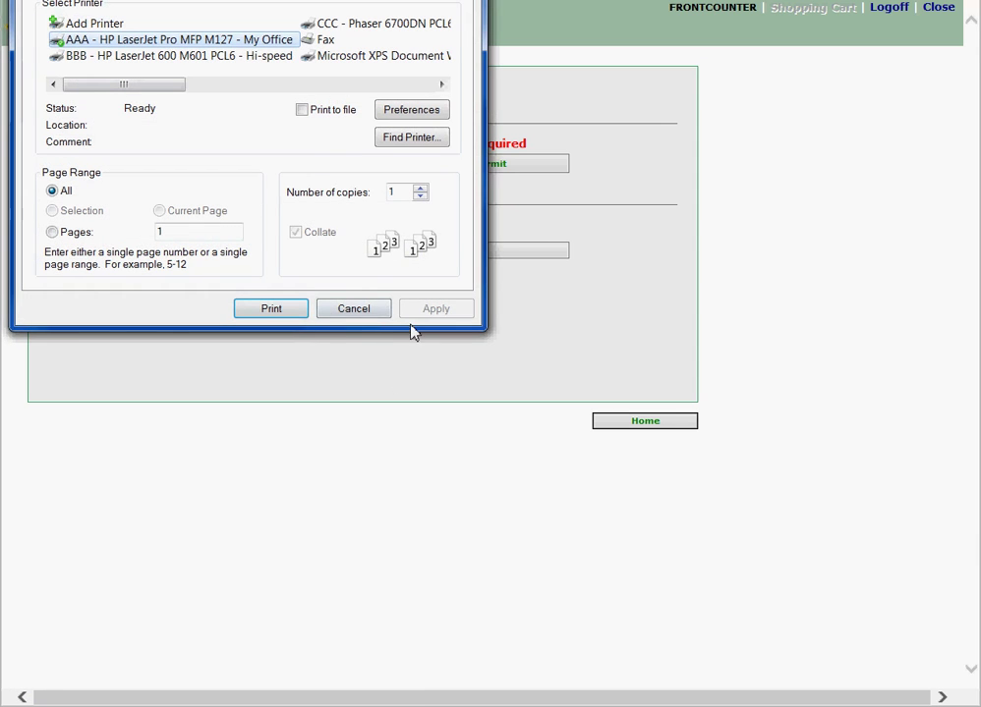
{"action": "left_click", "coordinate": [372, 314]}
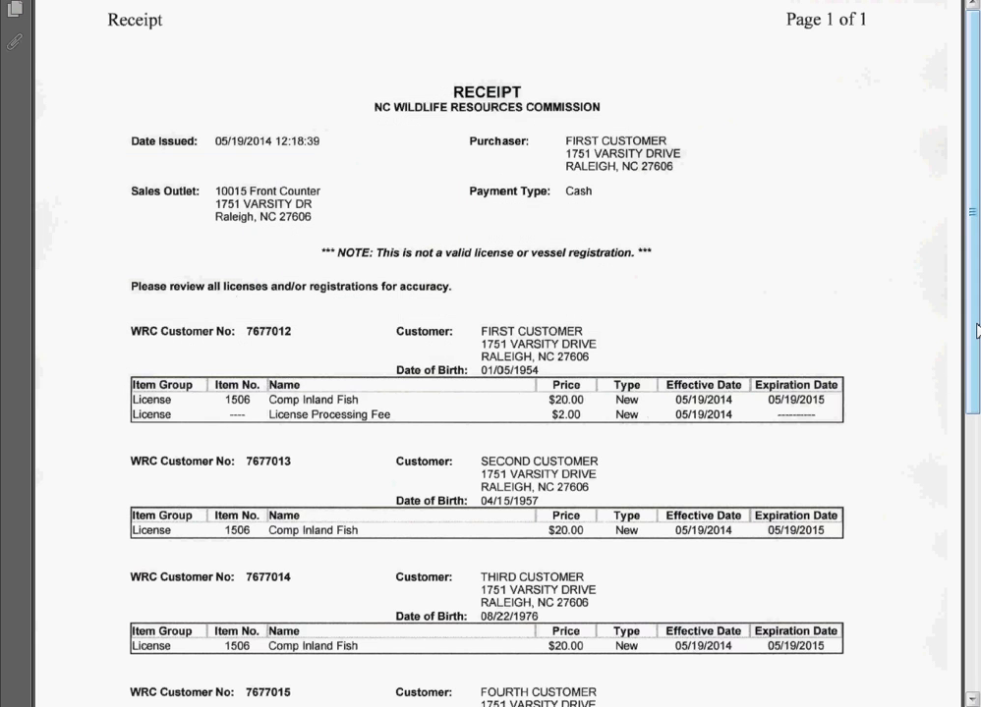
Step: Scroll the receipt PDF to verify the four Comp Inland Fish licenses and $82.00 total
{"action": "left_click_drag", "start_coordinate": [976, 330], "coordinate": [976, 461]}
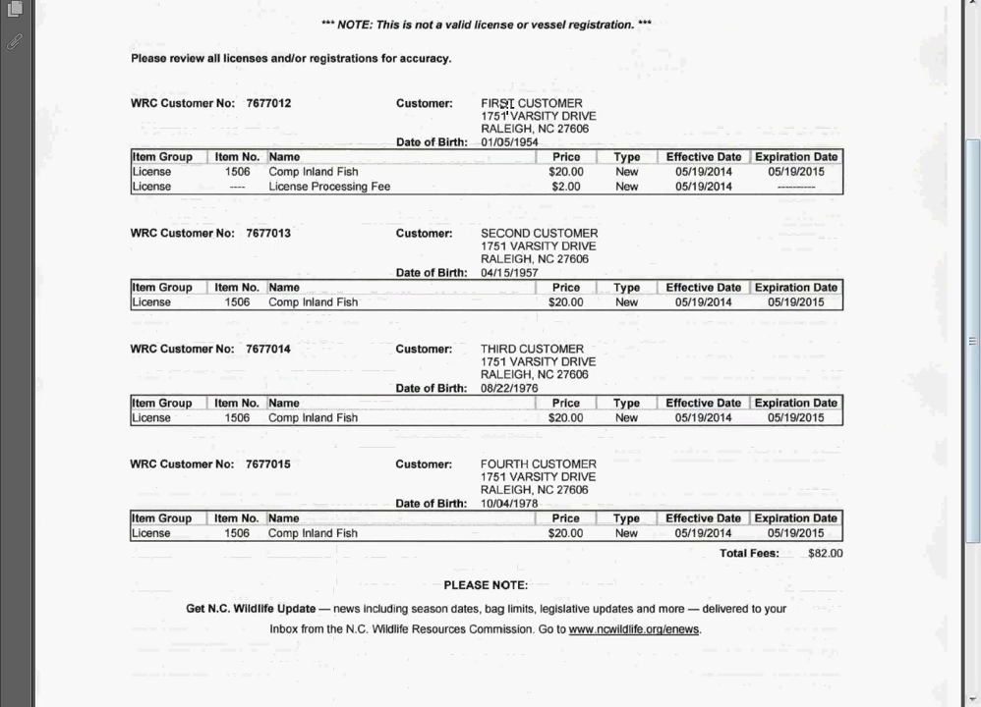